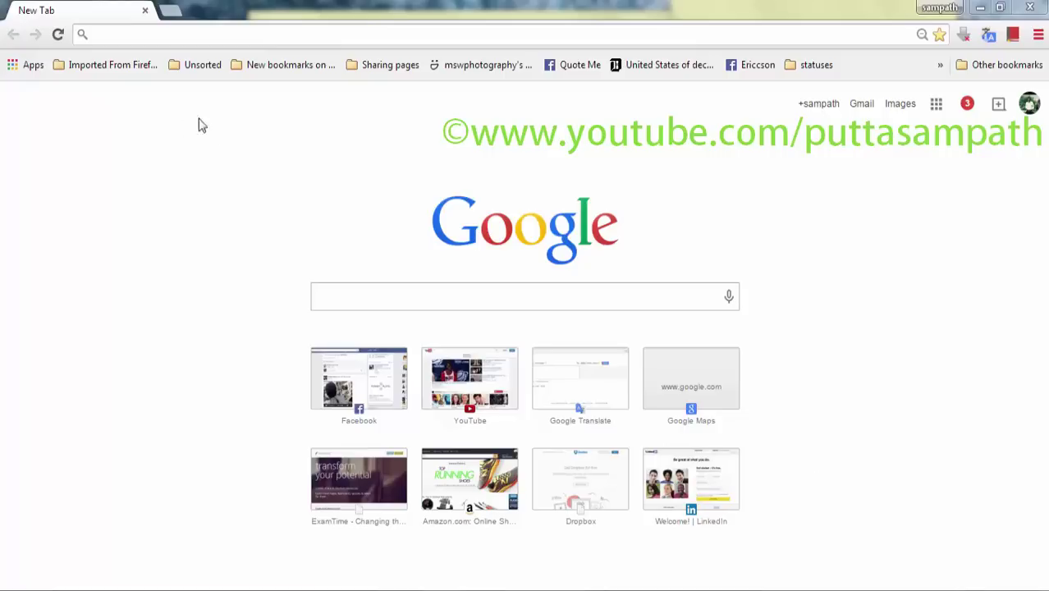
- Search Google for 'google chrome web speech api' from the omnibox
left_click(215, 31)
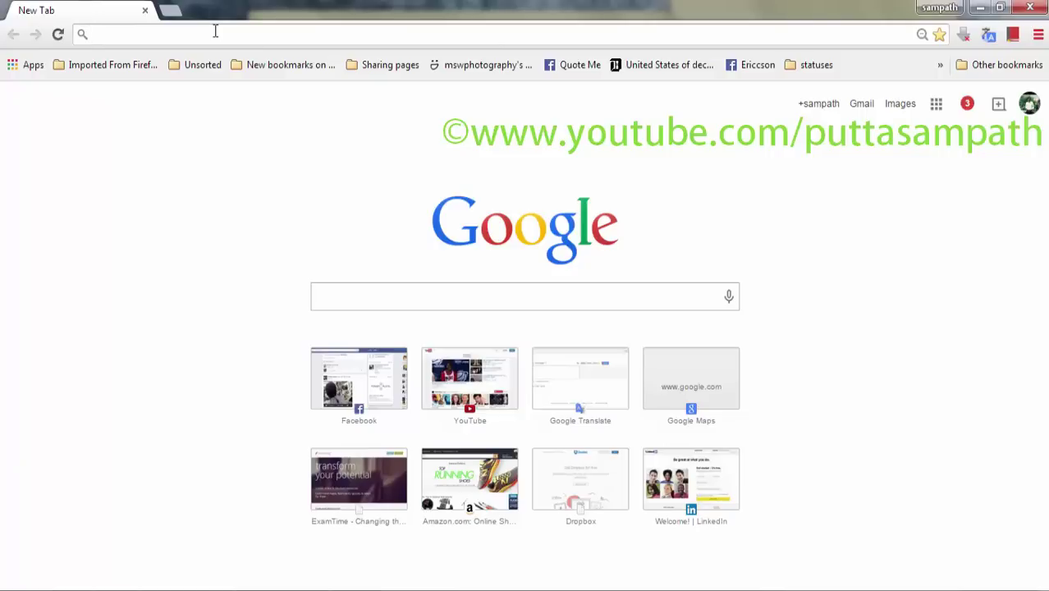
type("googl")
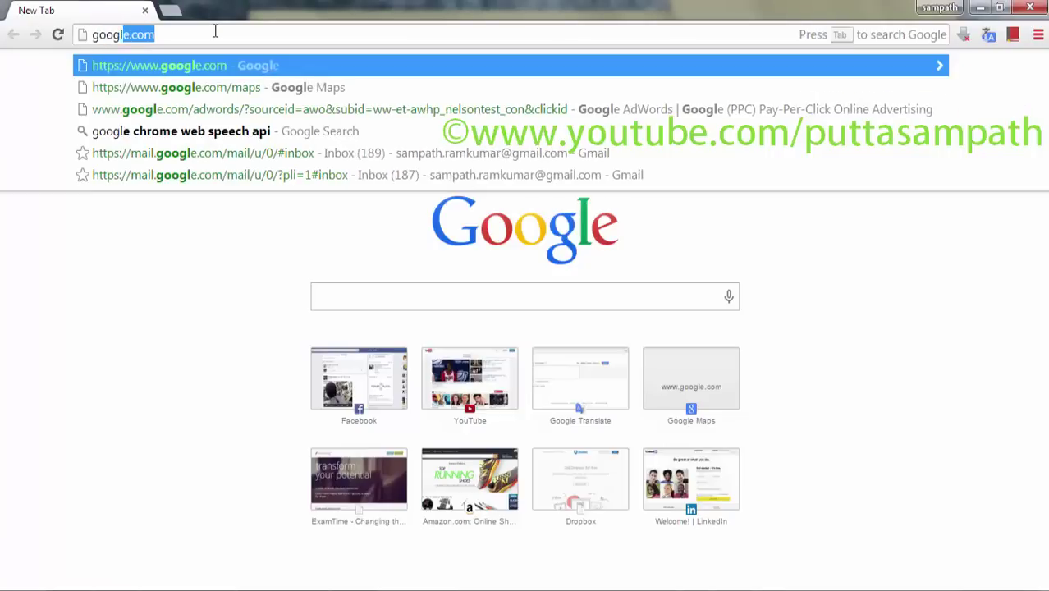
type("e")
key("Return")
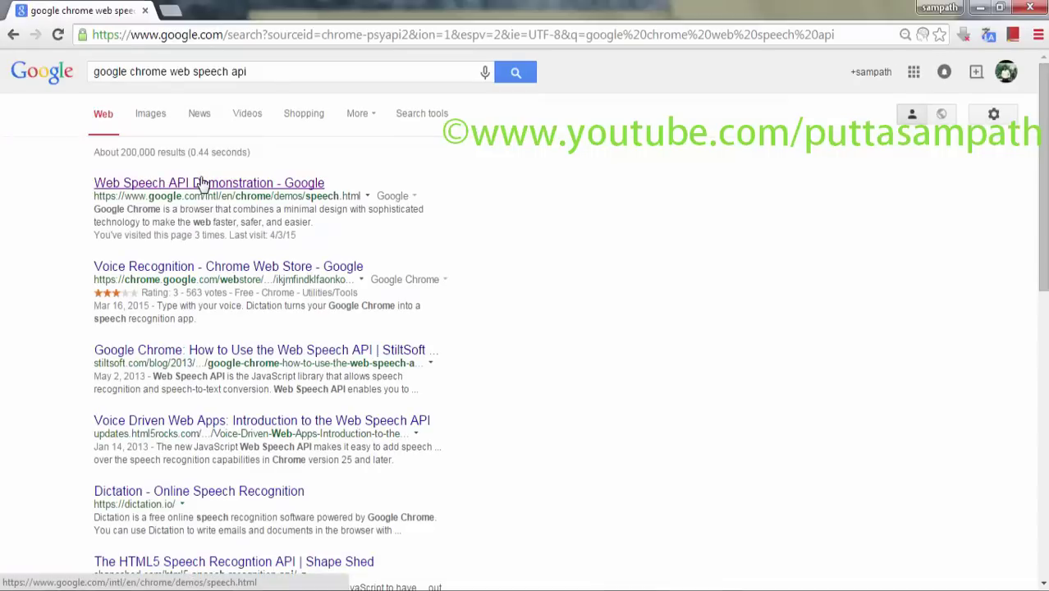
- Run live transcription on the Web Speech API demo, then leave only a blank new tab
left_click(200, 183)
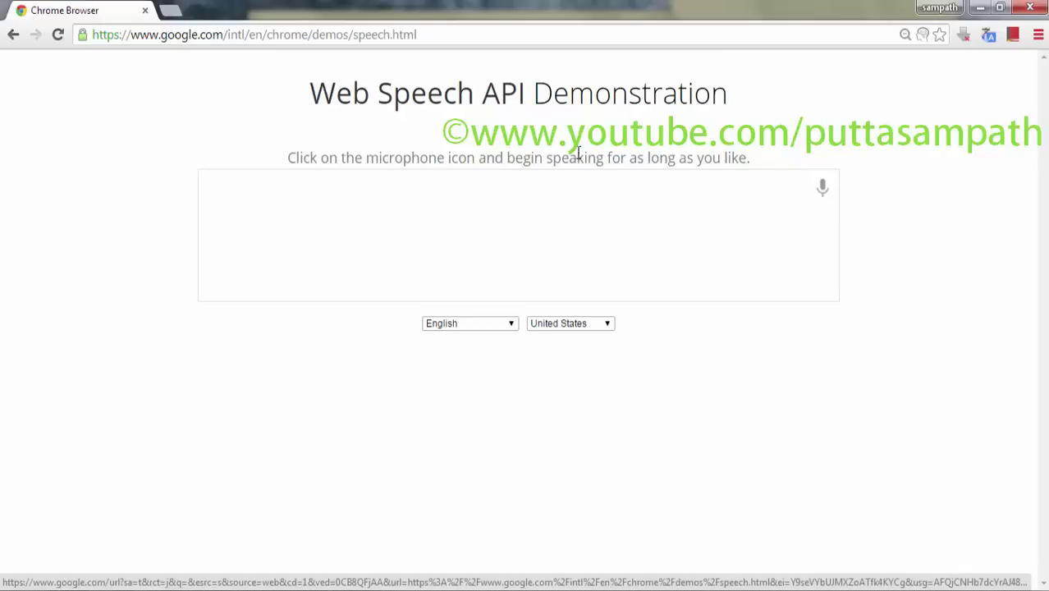
left_click(824, 191)
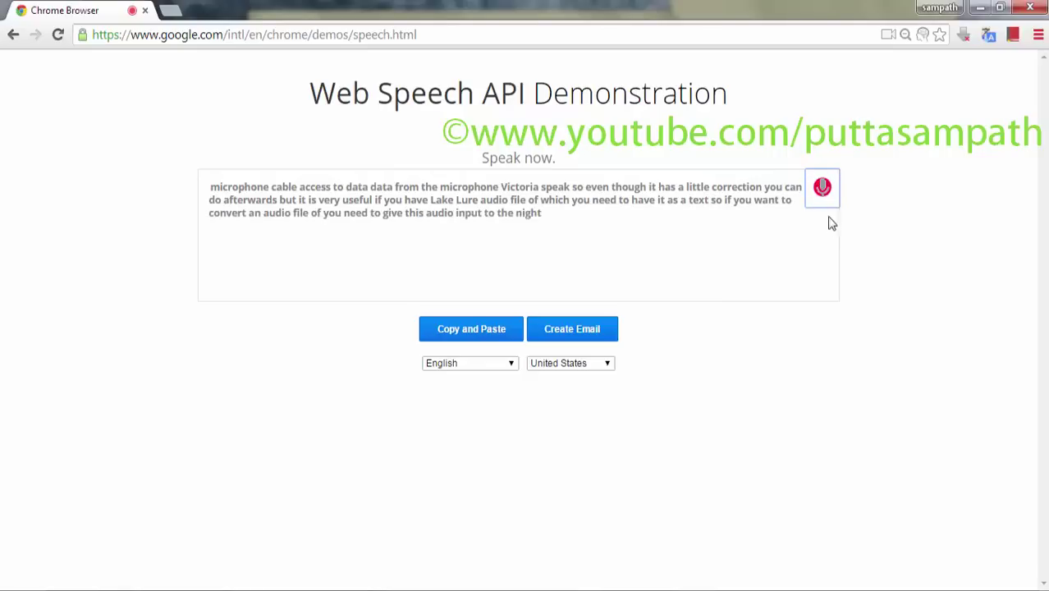
left_click(168, 12)
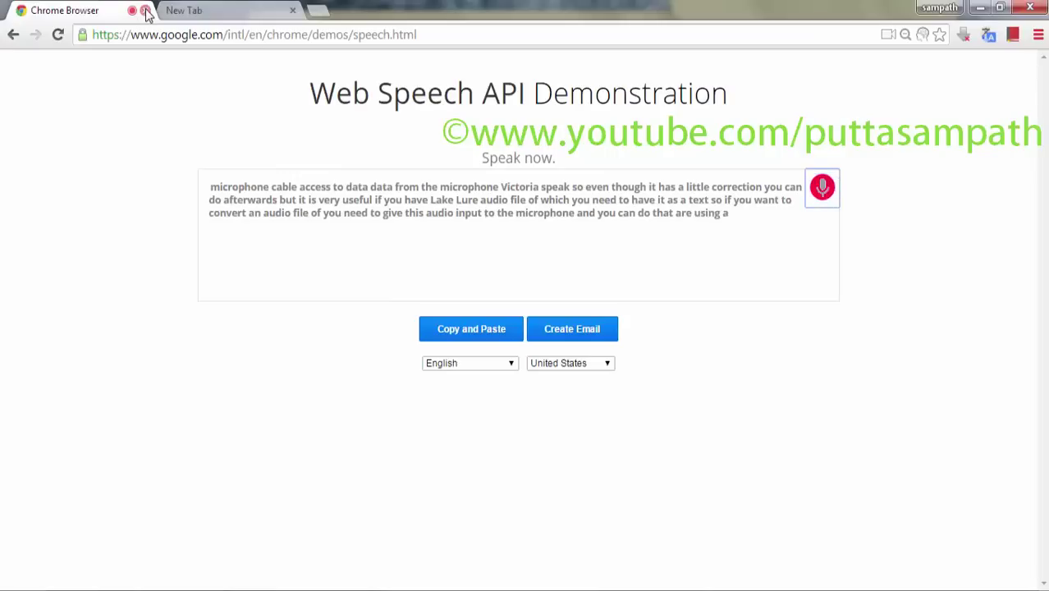
left_click(144, 9)
- Search 'virtual audio cable', download the vac414 zip from CNET Download.com and open it
left_click(205, 36)
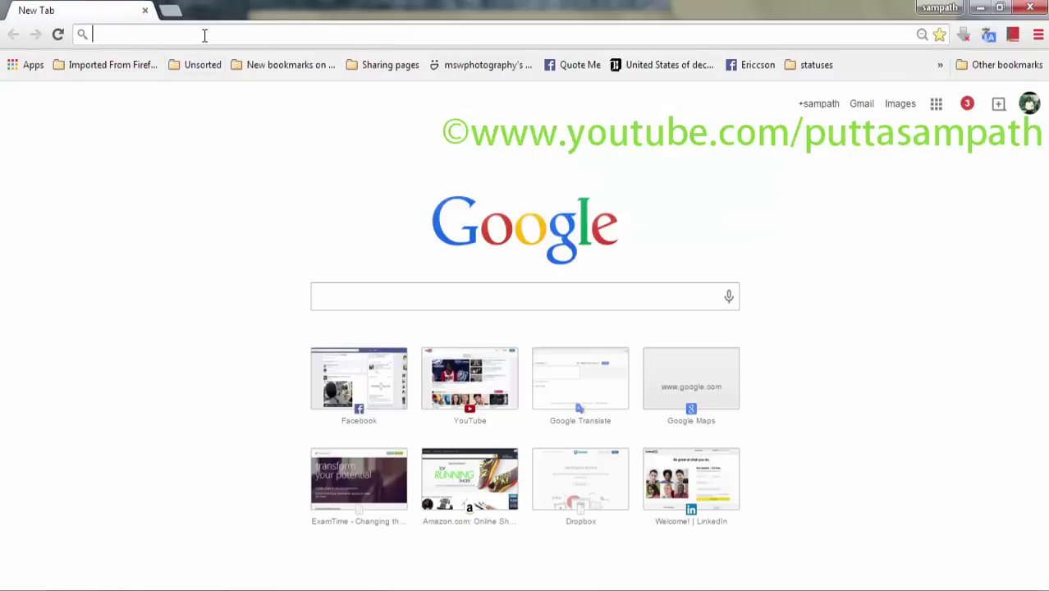
type("virtual audio cable")
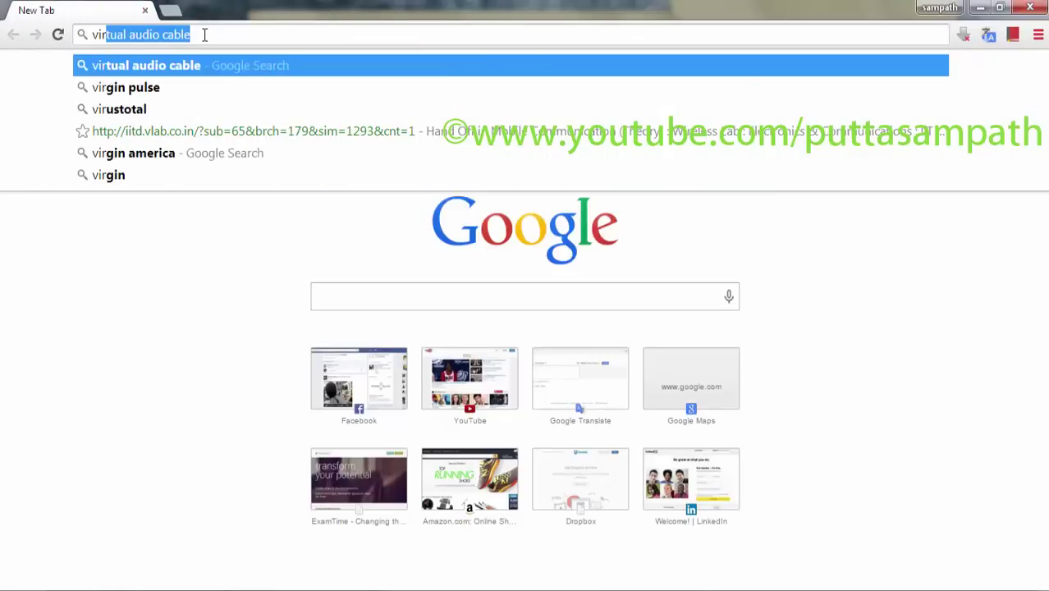
key("Return")
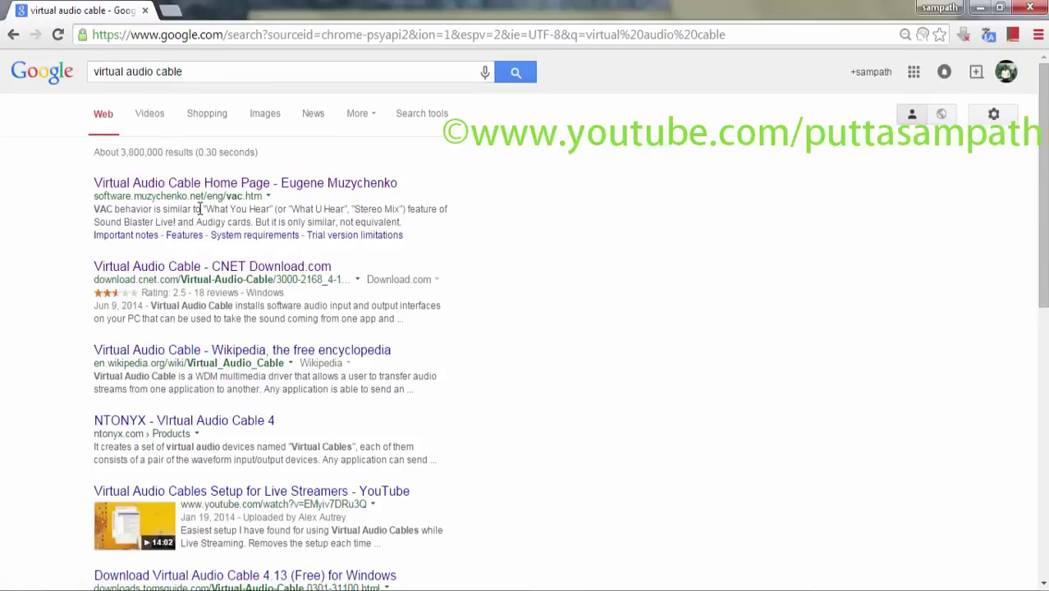
left_click(207, 269)
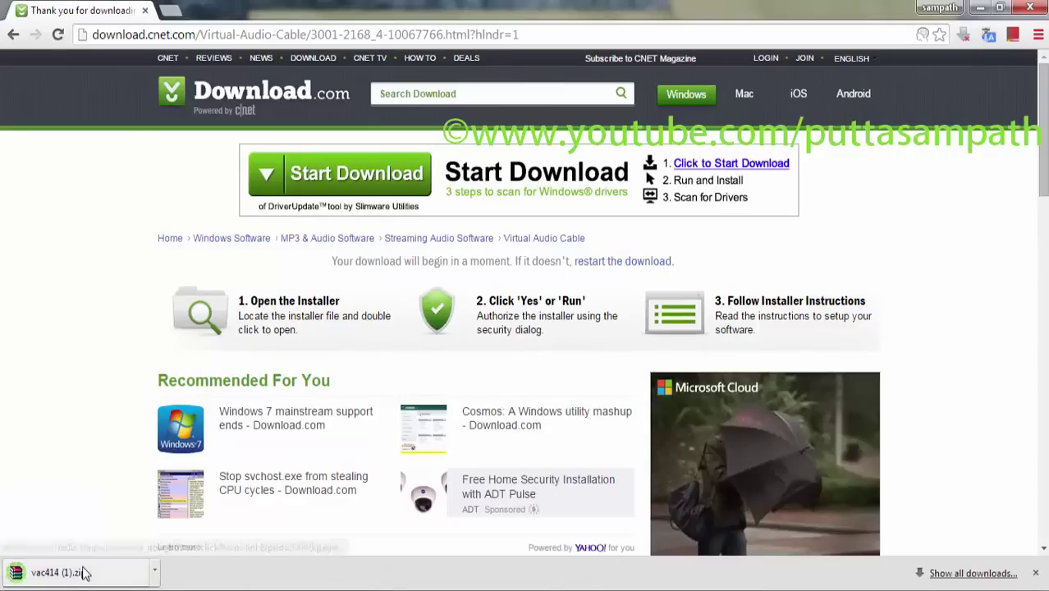
left_click(82, 572)
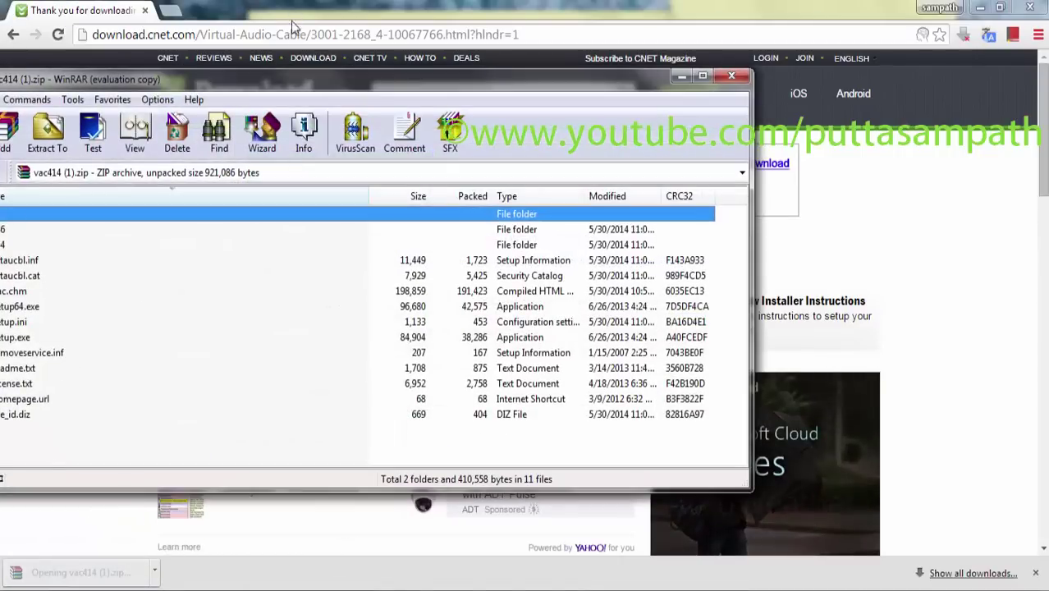
- Run the Virtual Audio Cable 4.14 setup.exe, accepting the license and installing with default folders
left_click_drag(269, 77, 466, 55)
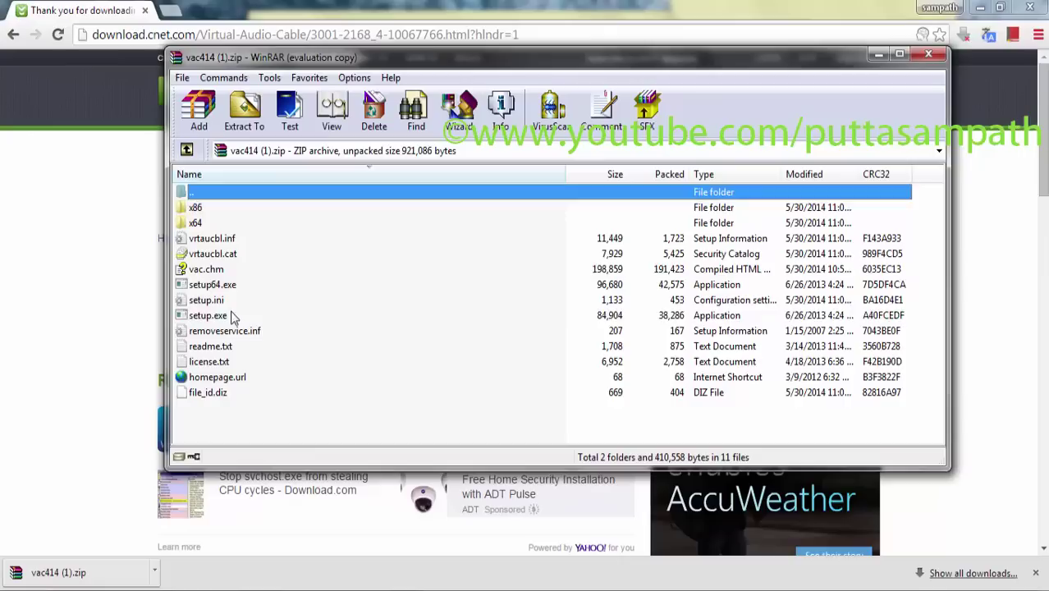
double_click(208, 316)
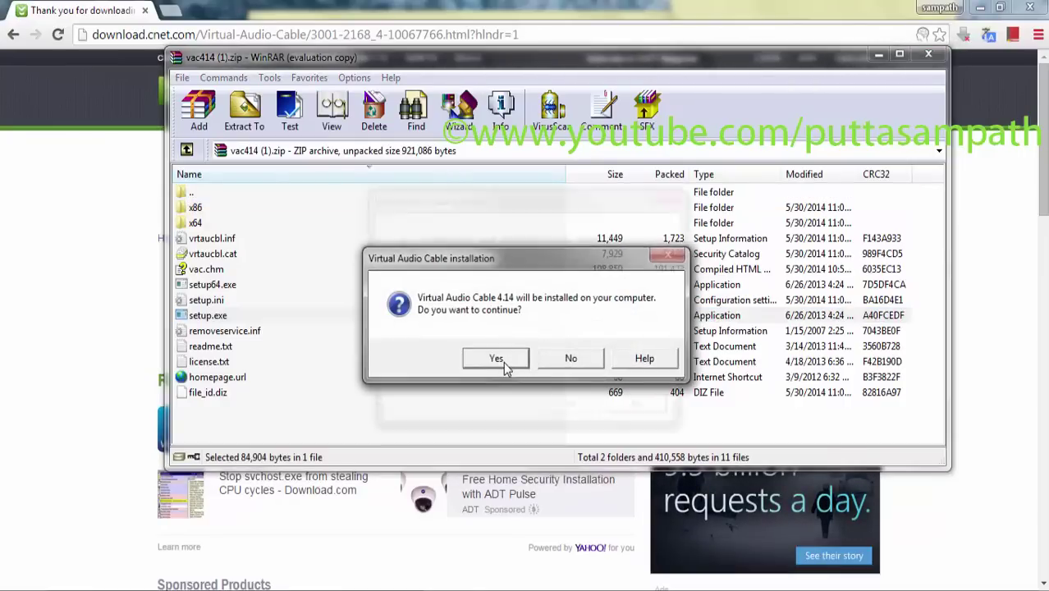
left_click(497, 359)
left_click(574, 420)
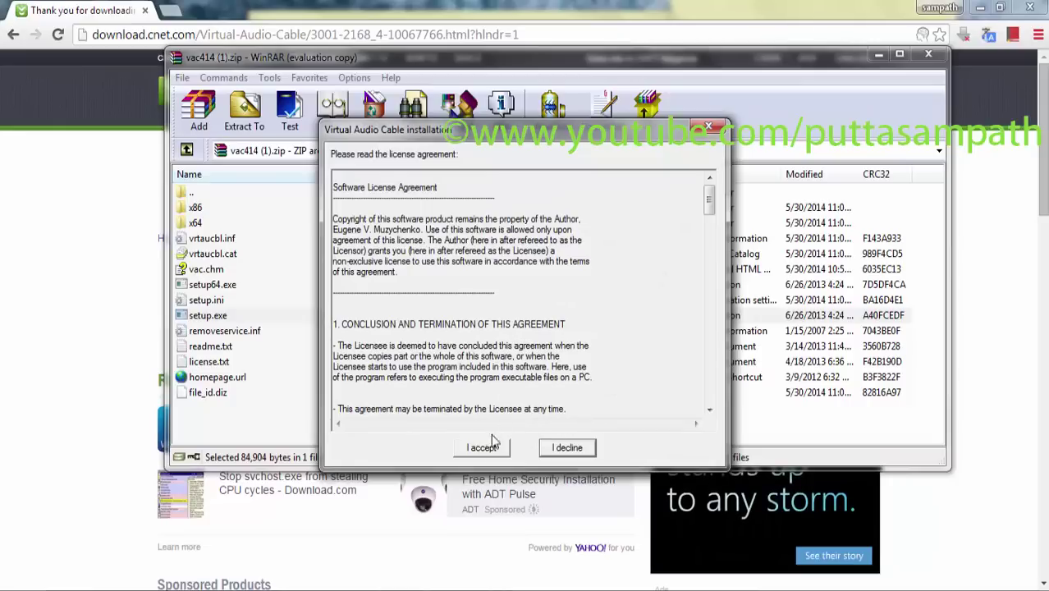
left_click(491, 452)
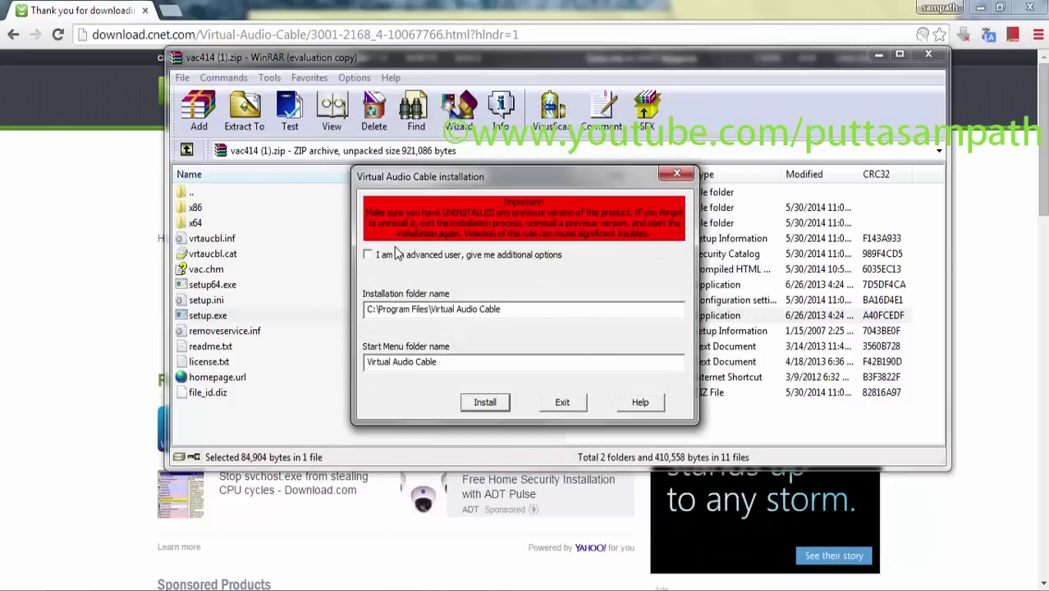
left_click(486, 404)
- Dismiss the device-already-present error, discard the trace log and close WinRAR
left_click(627, 358)
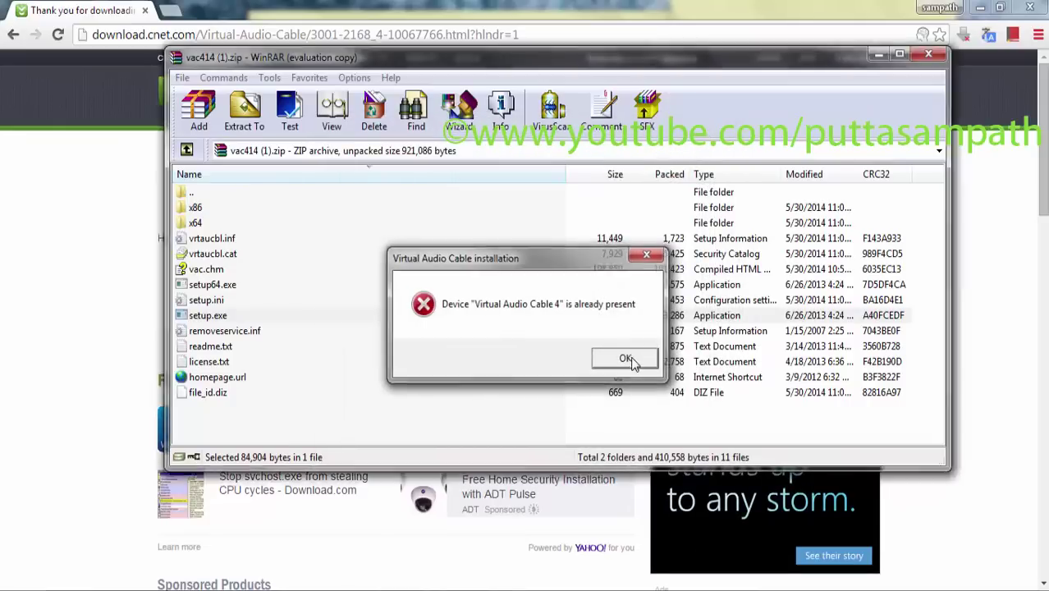
left_click(656, 414)
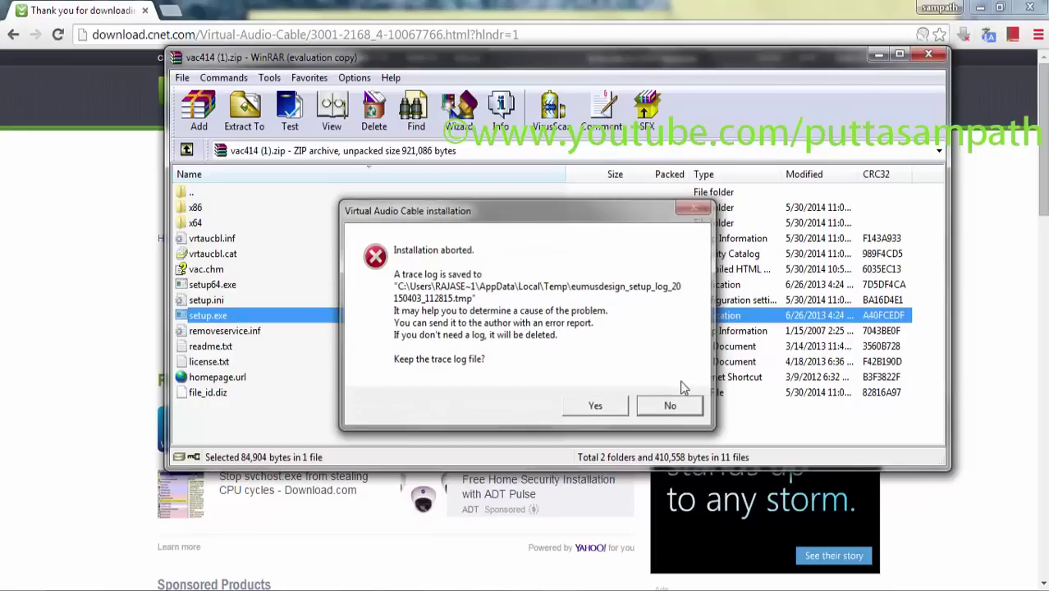
left_click(928, 55)
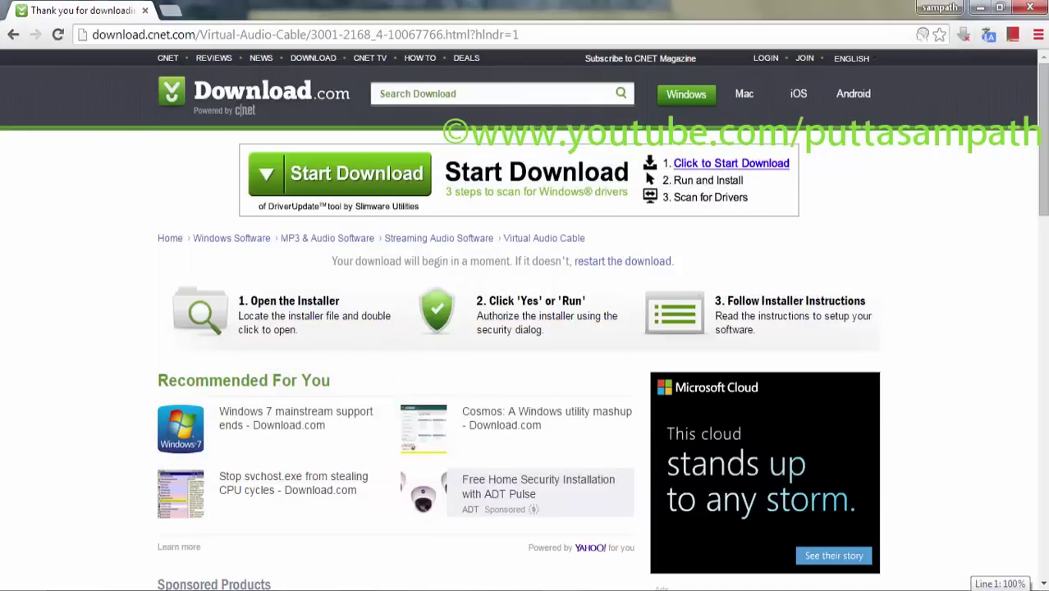
- Make Line 1 the default communication playback device and move the Sound window right
left_click(1000, 590)
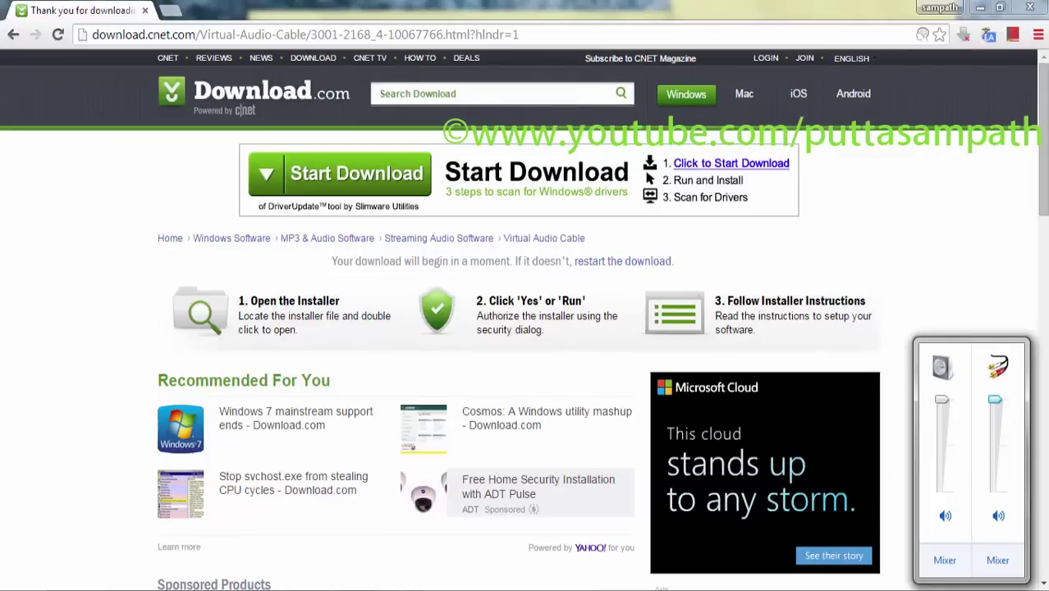
right_click(986, 588)
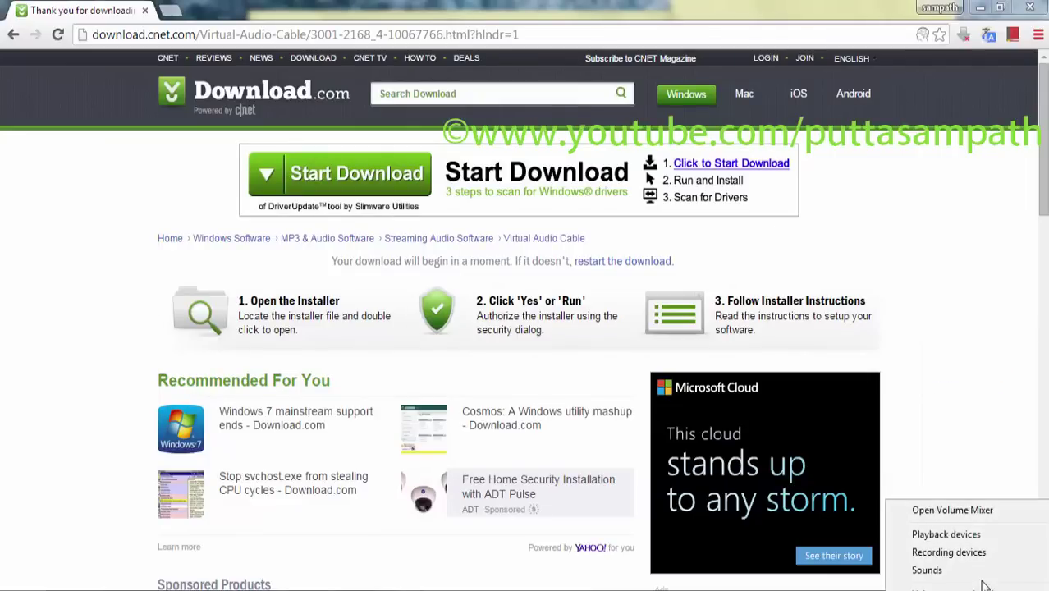
left_click(984, 538)
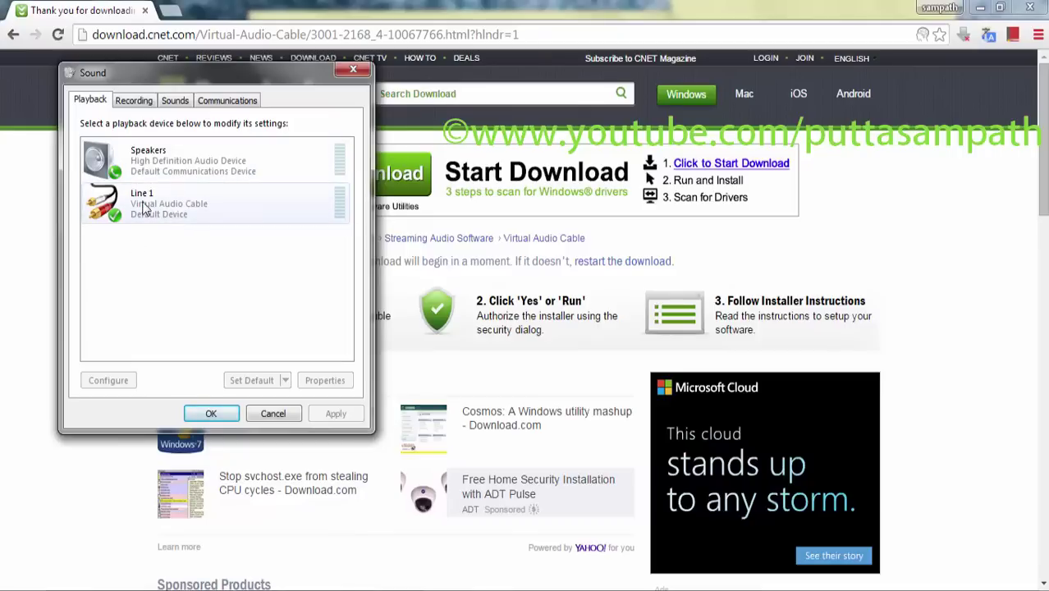
right_click(205, 215)
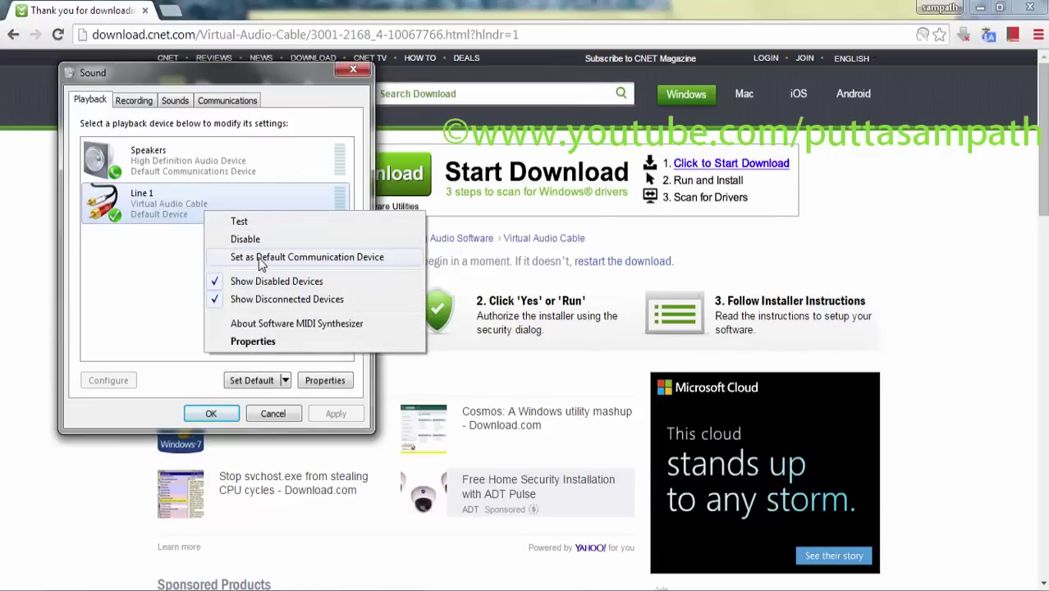
left_click(259, 260)
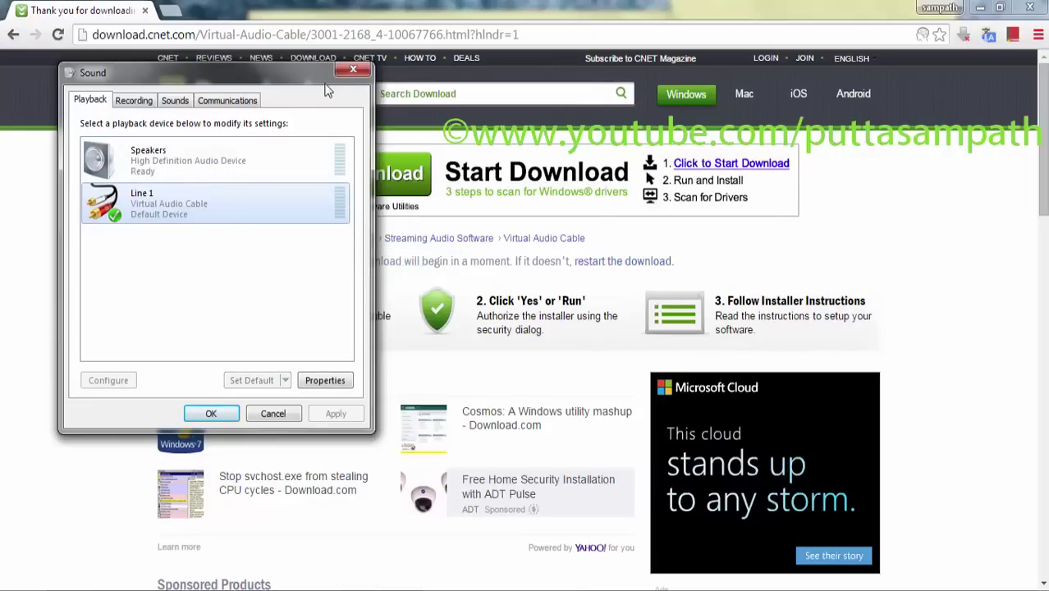
left_click_drag(332, 78, 867, 152)
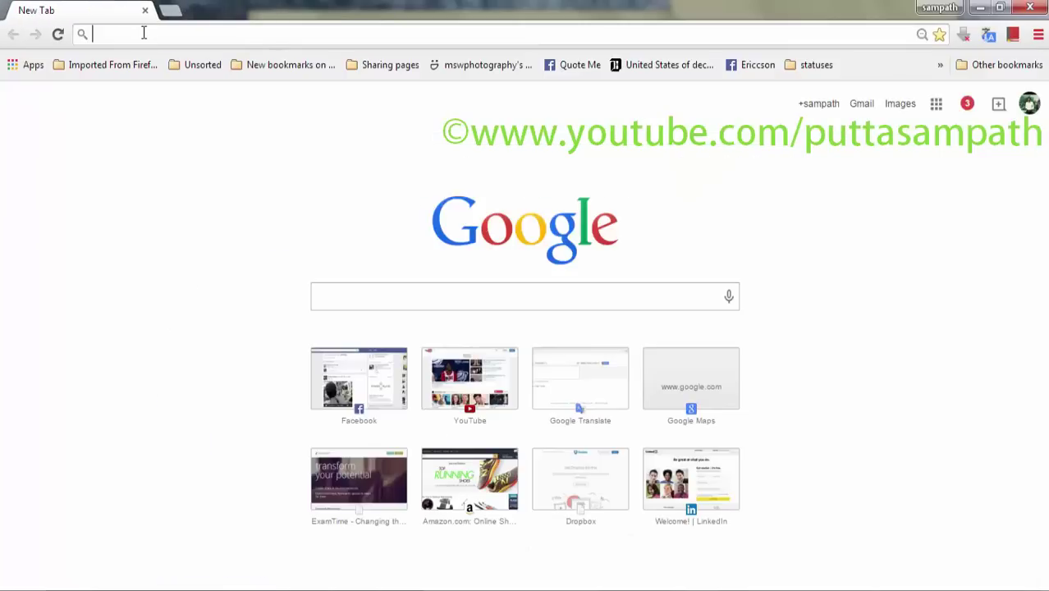
- Rerun the 'google chrome web speech api' search from the new tab's omnibox
type("google chr")
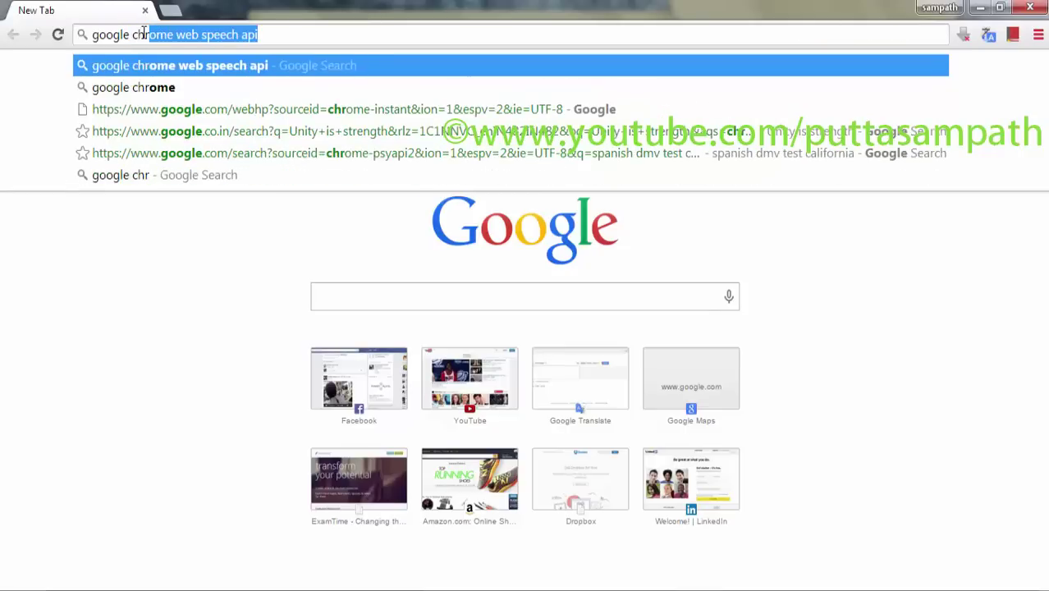
key("Return")
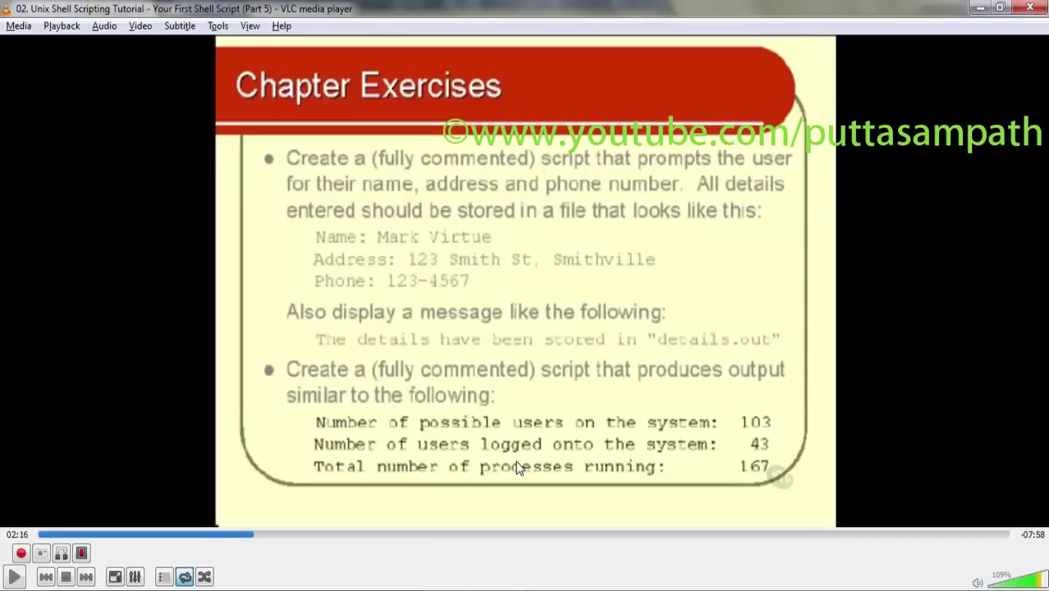
- Drag the VLC tutorial window up and aside to uncover Chrome's Web Speech API results
mouse_move(906, 7)
left_mouse_down()
mouse_move(895, 129)
mouse_move(841, 119)
left_mouse_up()
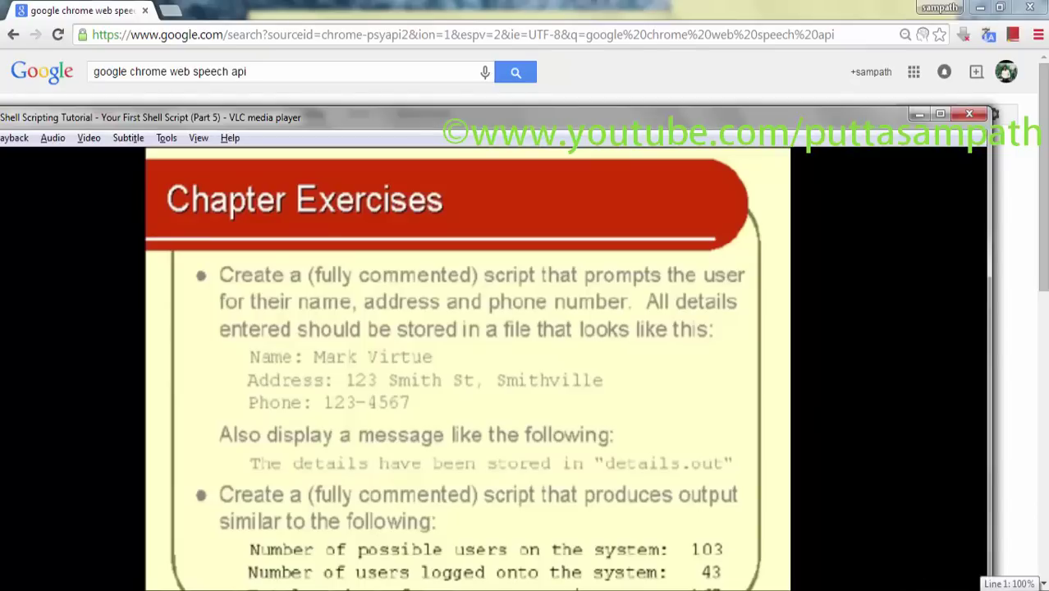
left_click_drag(504, 129, 516, 23)
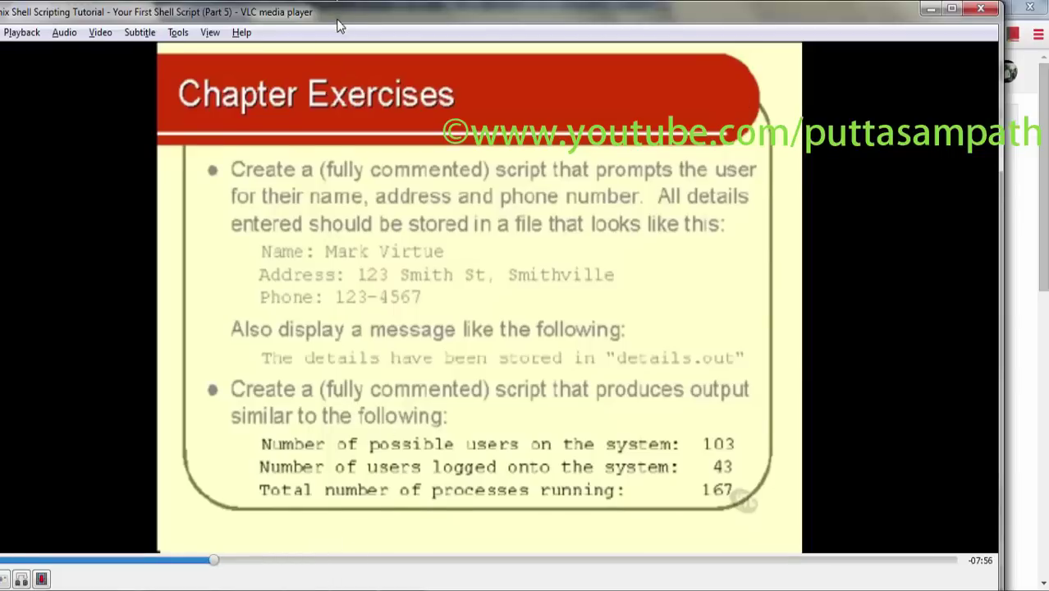
mouse_move(337, 22)
left_mouse_down()
mouse_move(485, 1)
mouse_move(441, 435)
left_mouse_up()
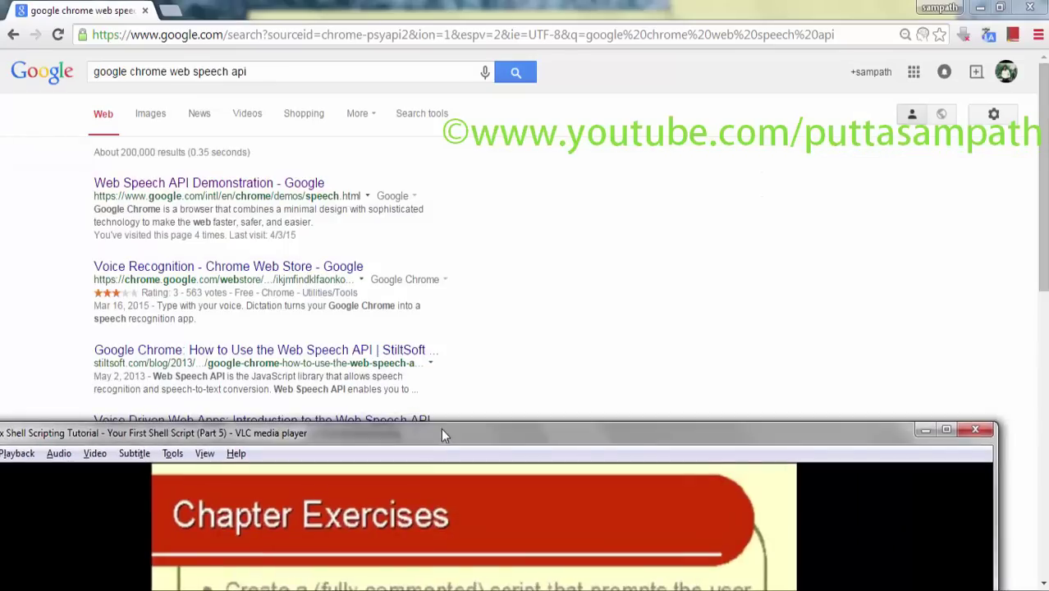
- Open the Web Speech API Demonstration result and turn on its microphone to transcribe
left_click(187, 184)
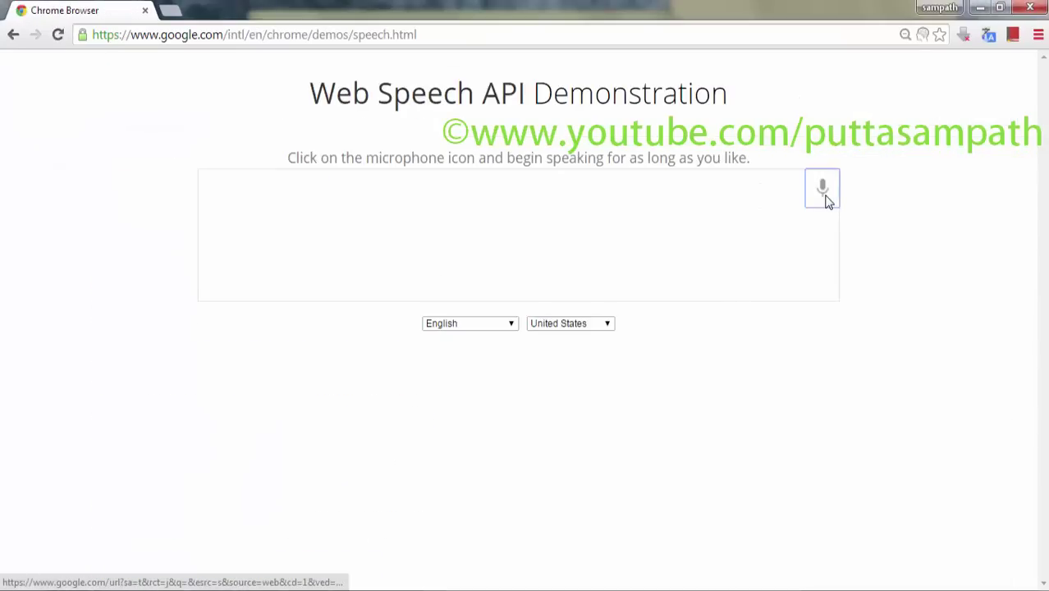
left_click(824, 191)
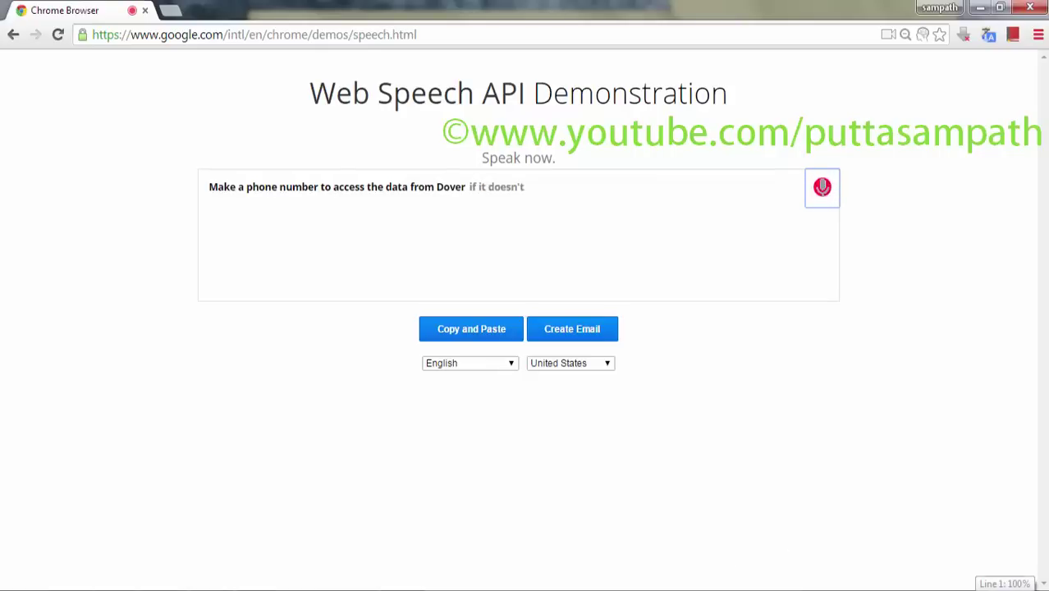
- Set Line 1 (Virtual Audio Cable) as the default recording device and confirm with OK
left_click(995, 587)
right_click(984, 585)
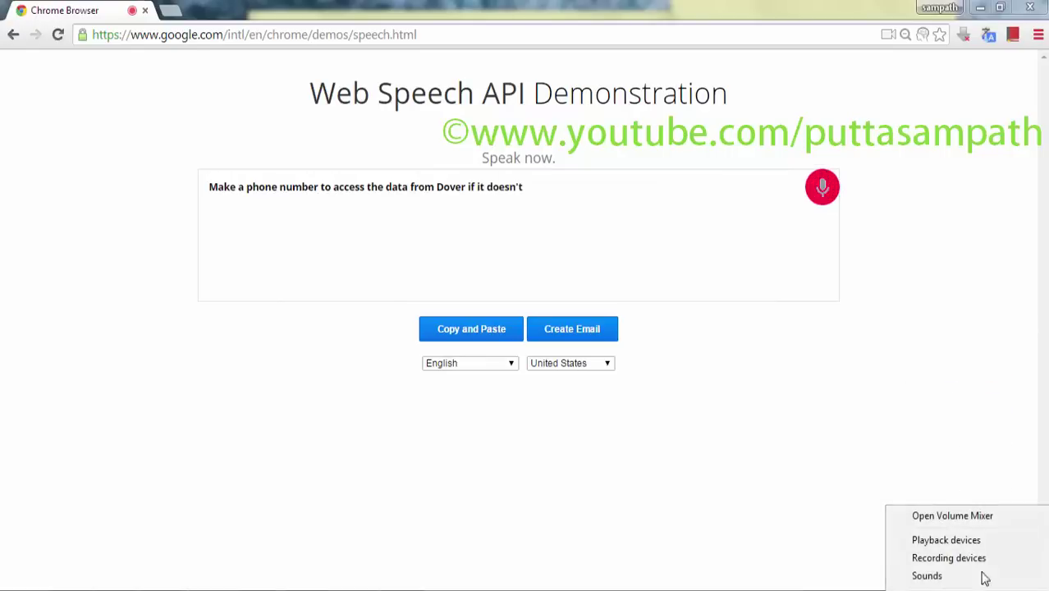
left_click(979, 560)
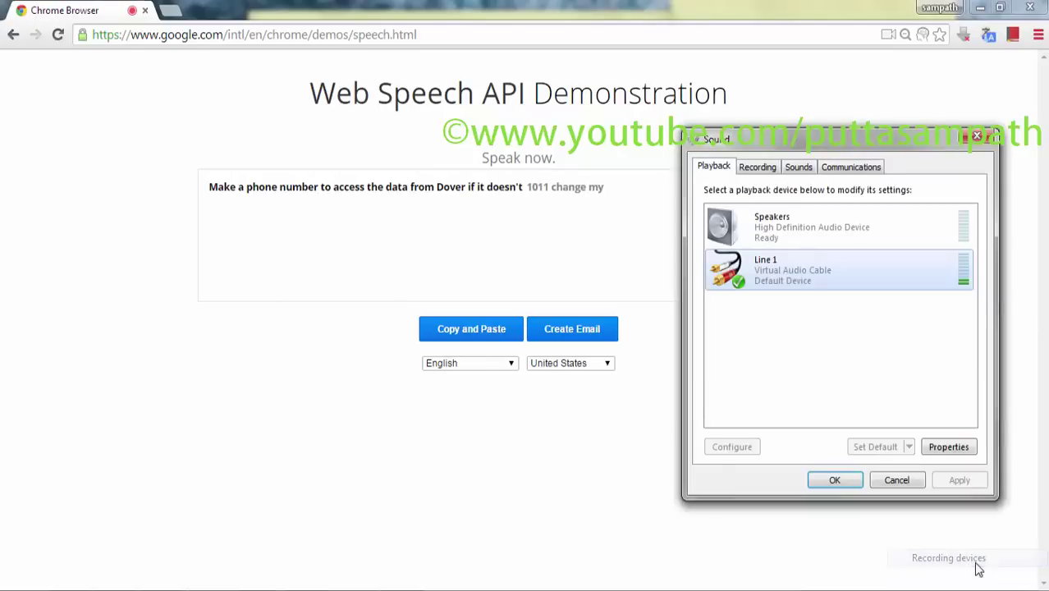
left_click(769, 174)
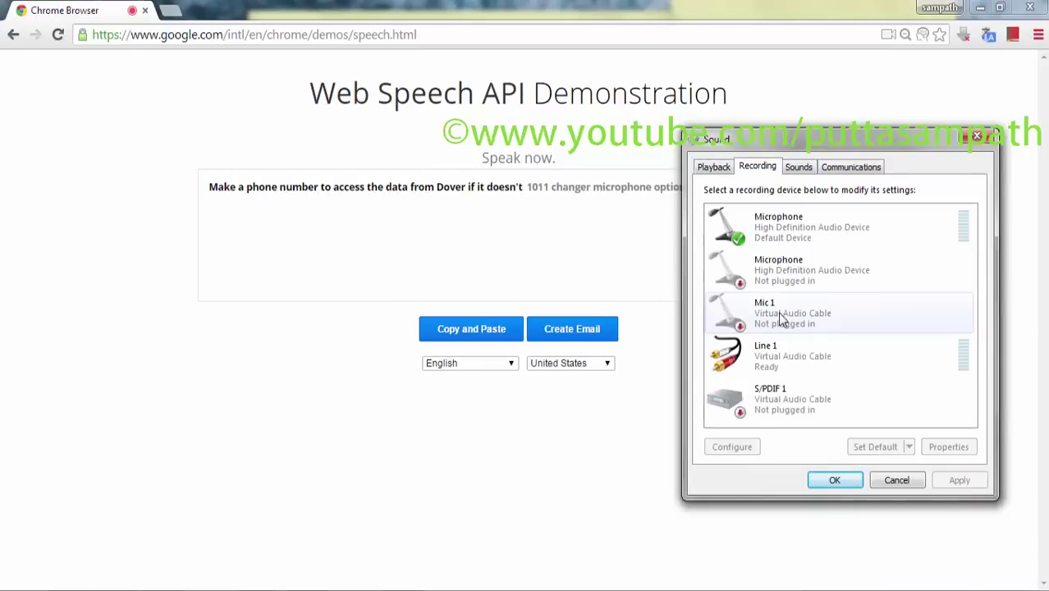
left_click(795, 348)
right_click(795, 348)
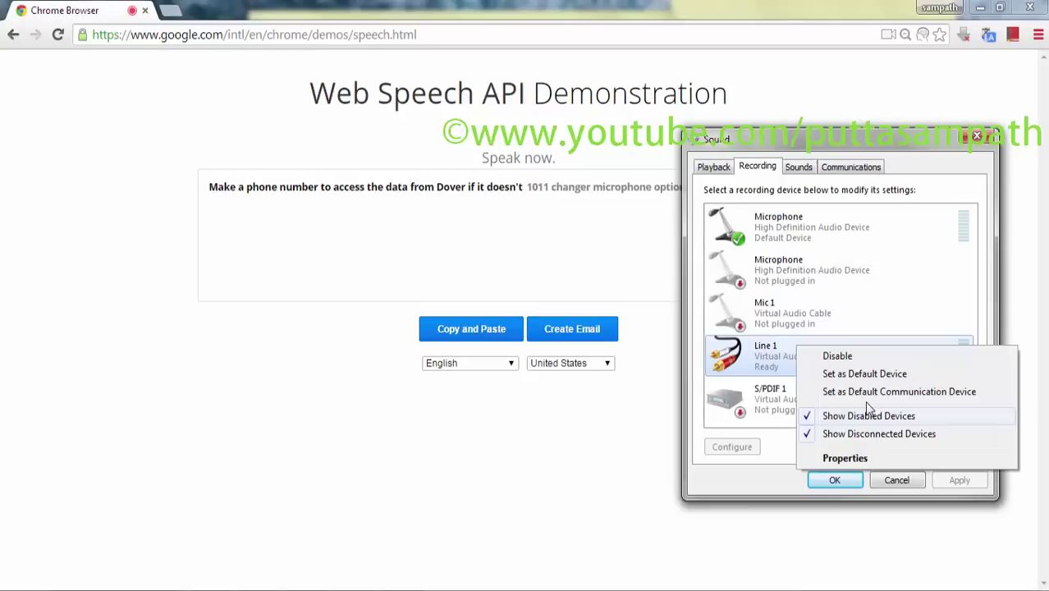
left_click(865, 374)
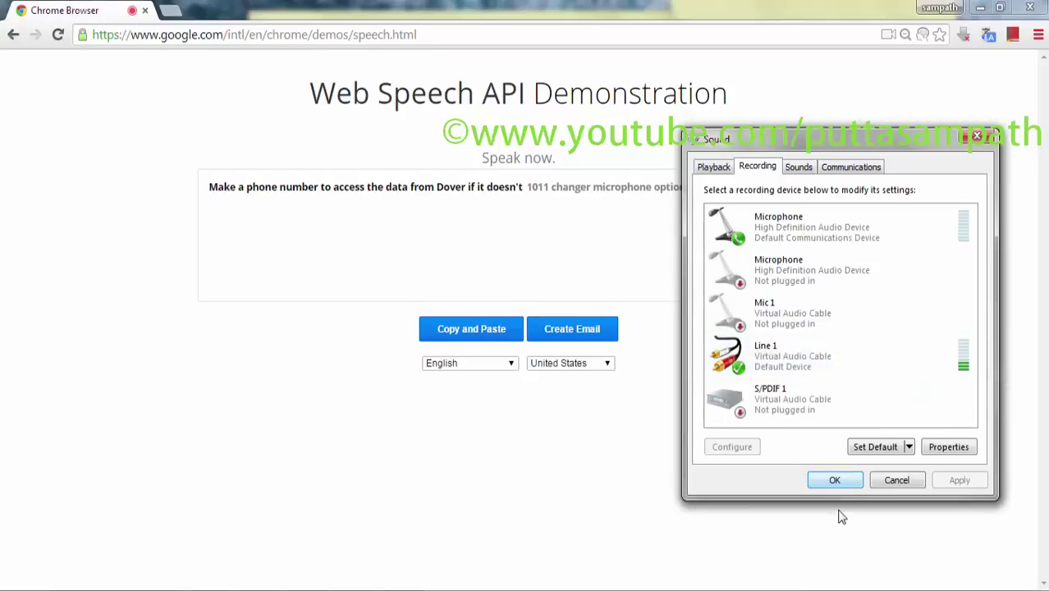
left_click(834, 481)
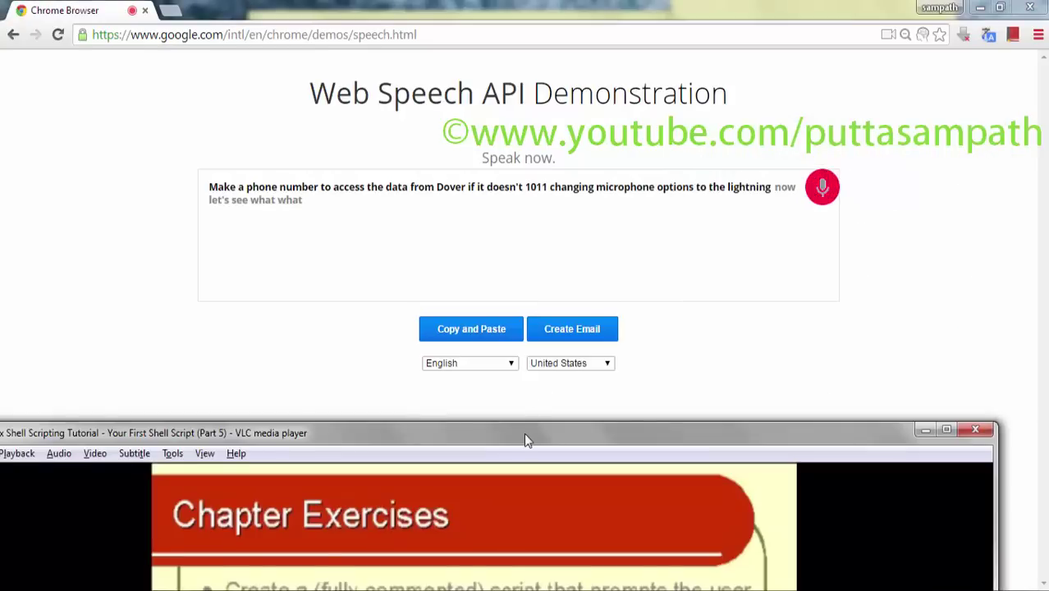
- Pause the VLC tutorial at 3:04, restore its window below the transcript, and open the tray volume control
left_click_drag(524, 435, 534, 274)
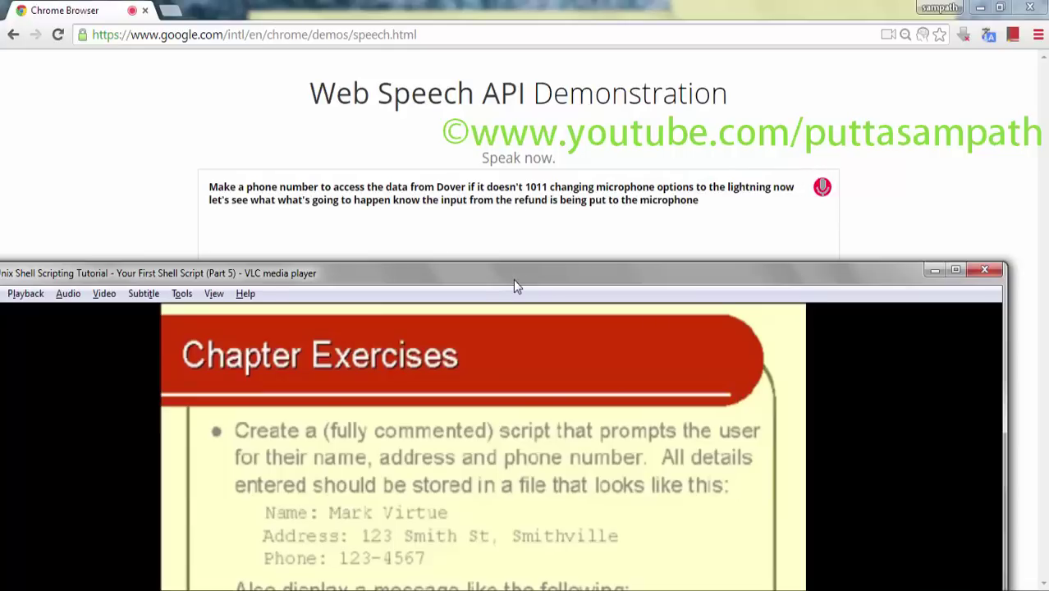
left_click_drag(513, 278, 566, 6)
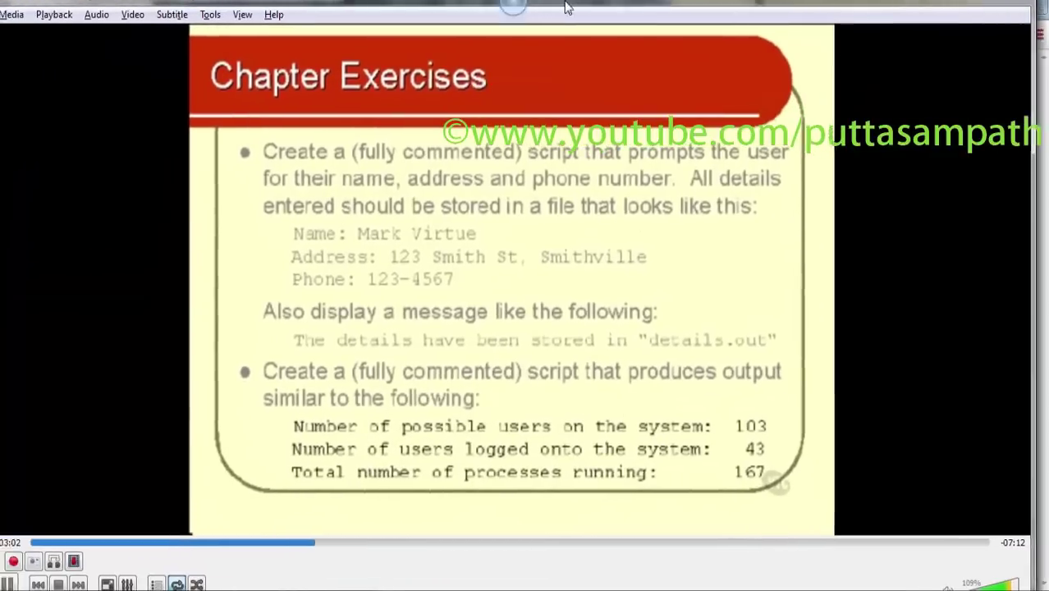
key("space")
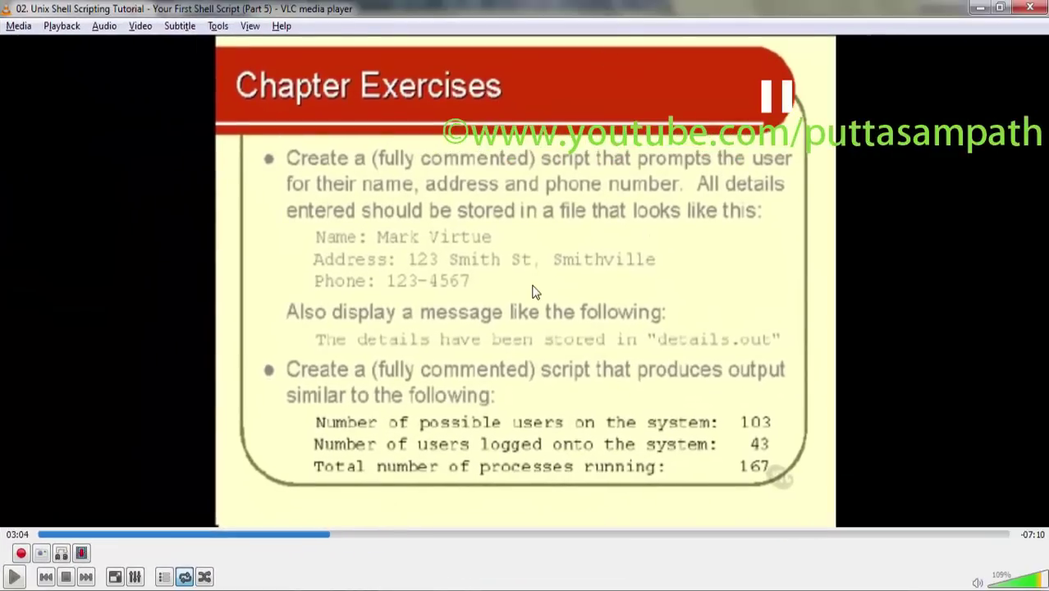
left_click_drag(706, 8, 648, 324)
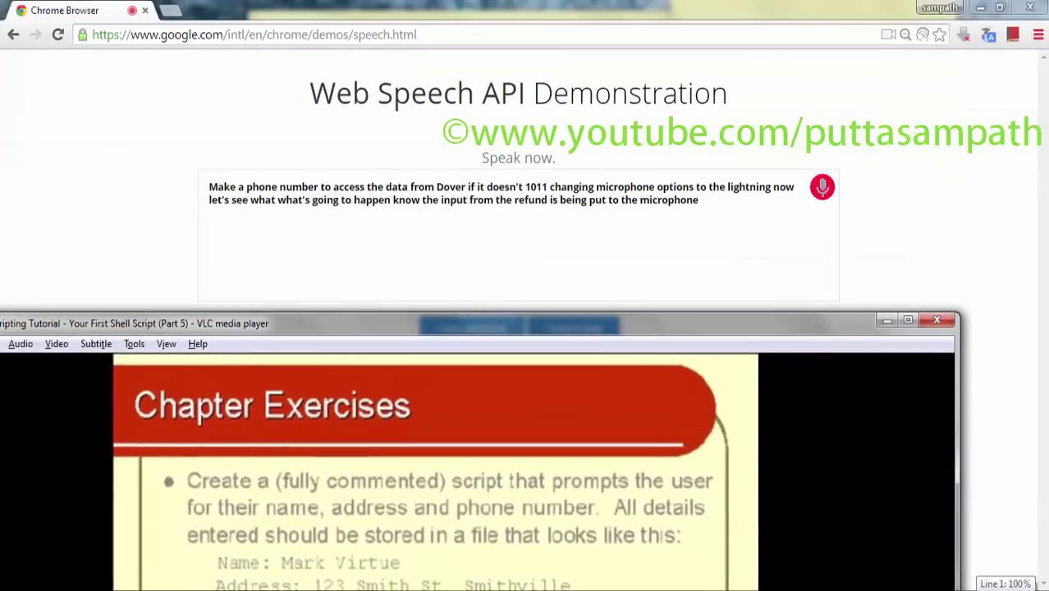
left_click(989, 588)
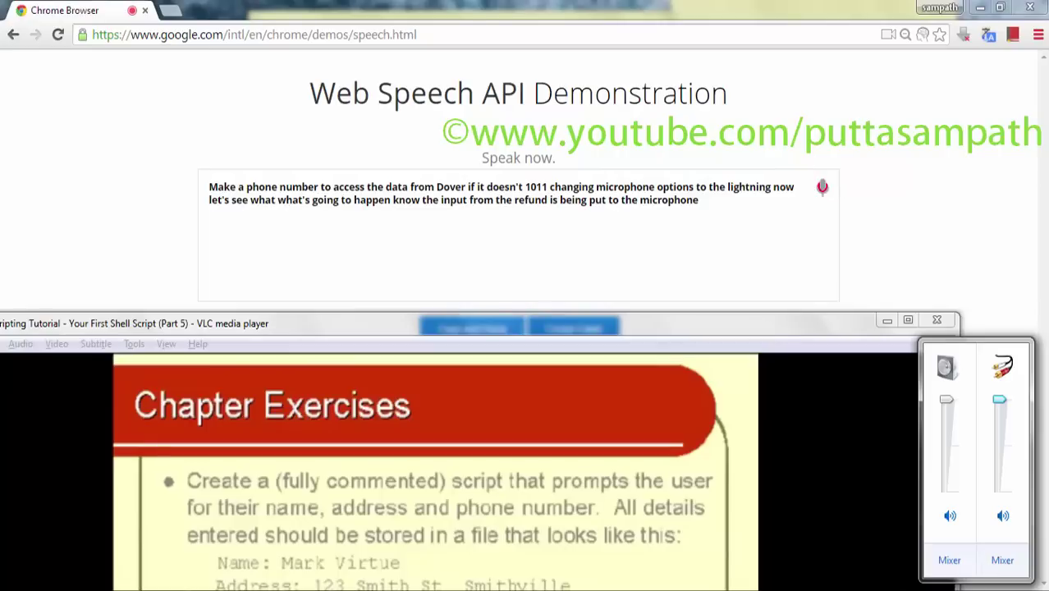
- In Recording devices, set Line 1 as the Default Communication Device and close with OK
right_click(989, 588)
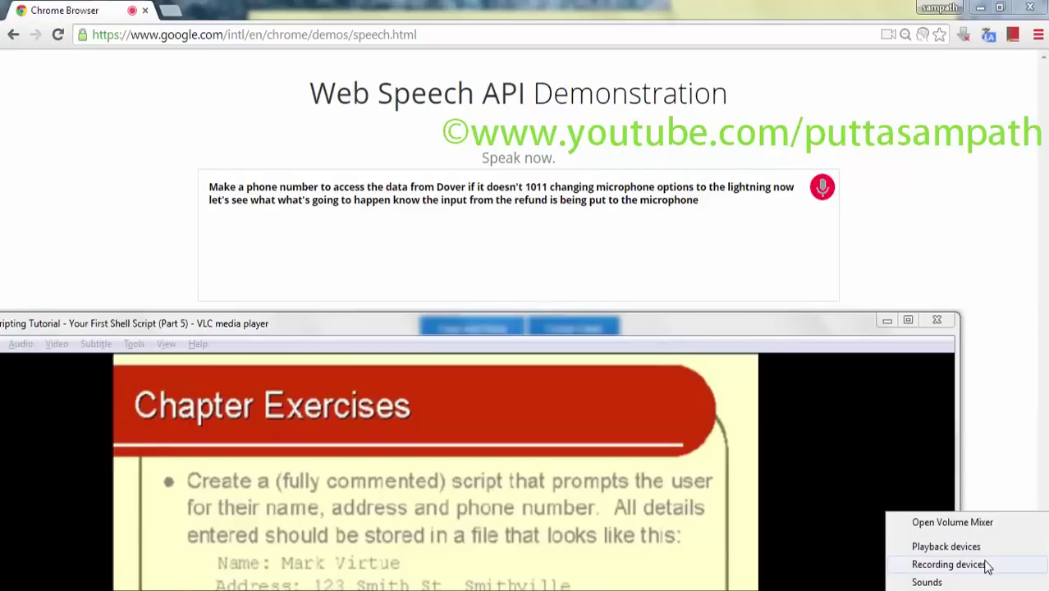
left_click(986, 564)
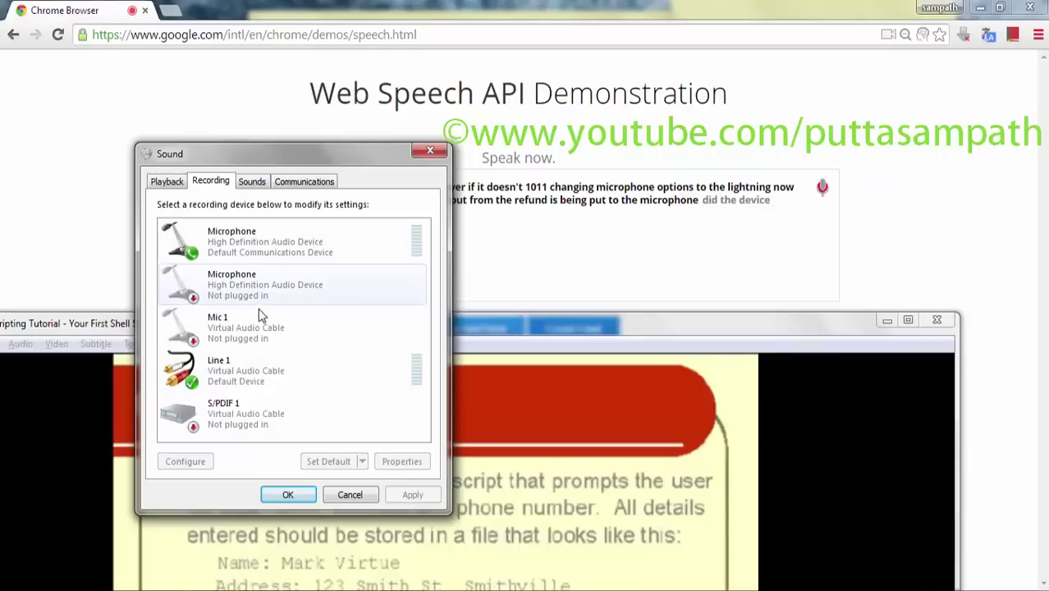
right_click(269, 368)
left_click(352, 400)
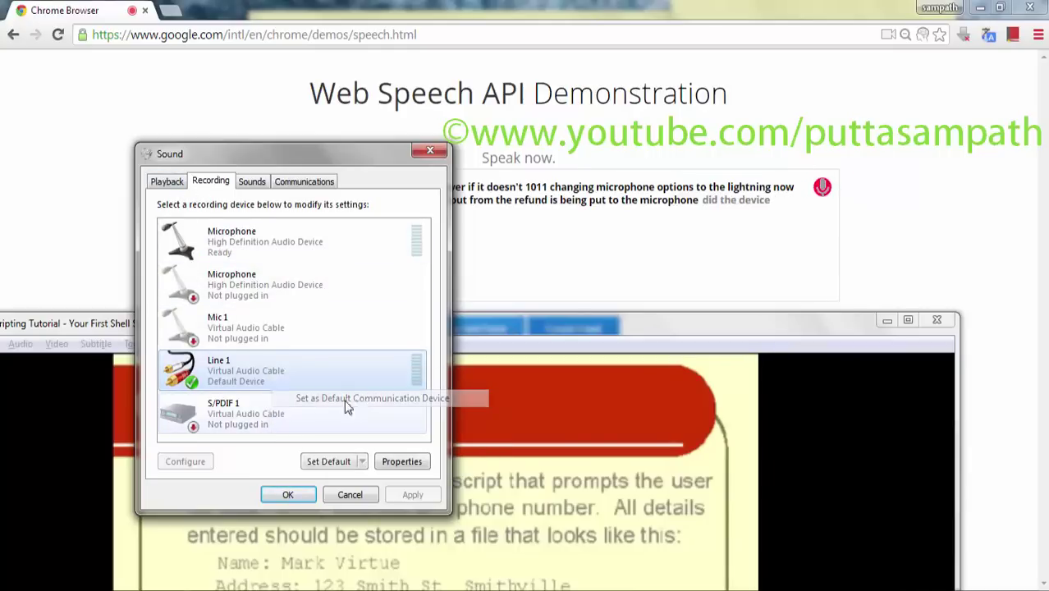
left_click(288, 495)
- Resize and reposition the VLC window over Chrome's speech demo page
double_click(656, 335)
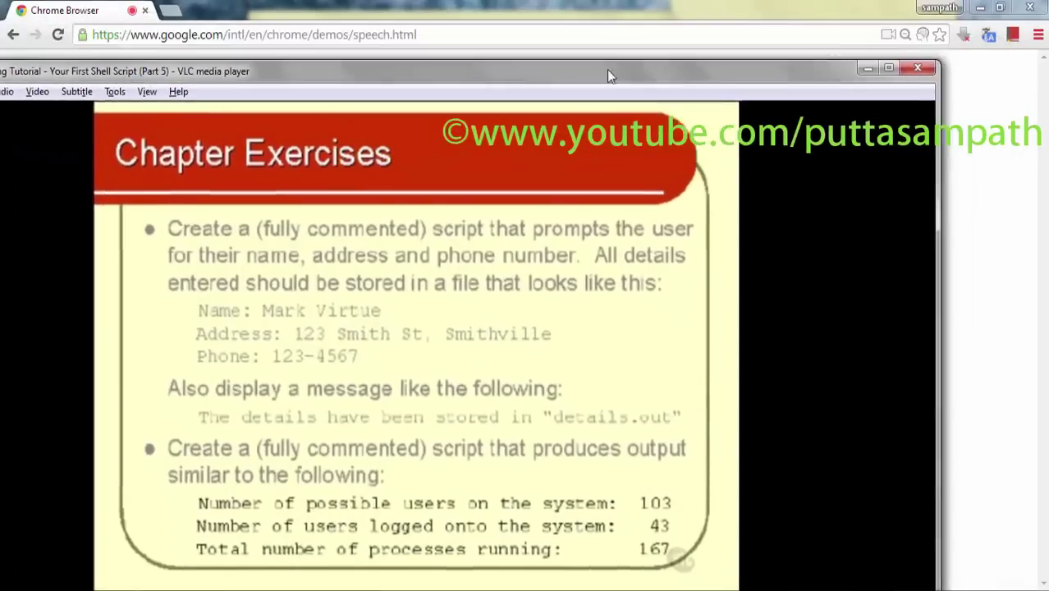
left_click_drag(756, 43, 616, 48)
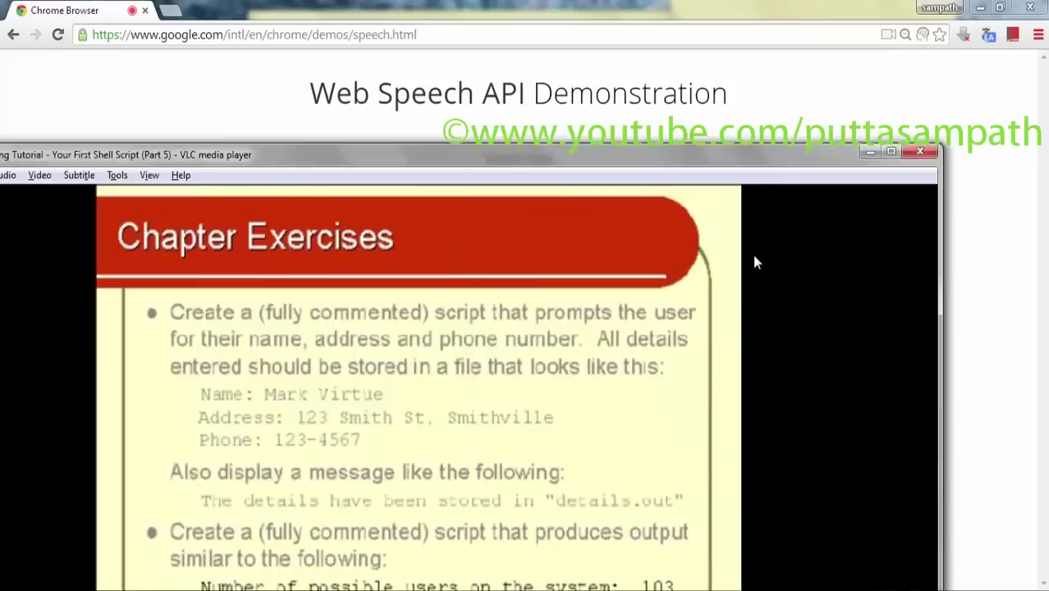
left_click_drag(712, 64, 758, 319)
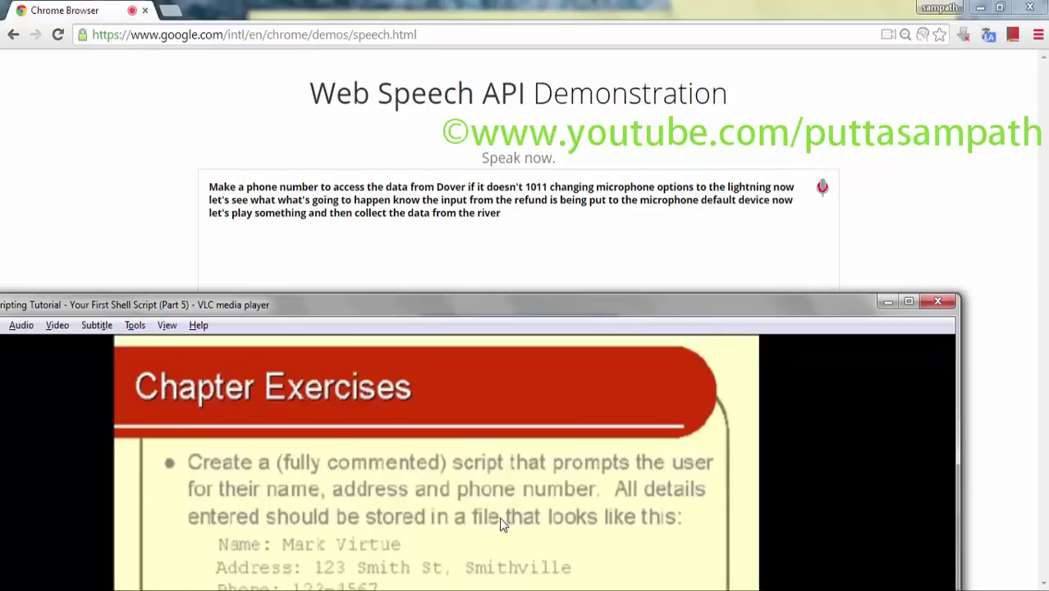
mouse_move(484, 317)
left_mouse_down()
mouse_move(600, 73)
mouse_move(600, 1)
left_mouse_up()
- Rewind the tutorial on VLC's seek bar and reload Chrome's demo to clear the transcript
left_click(169, 542)
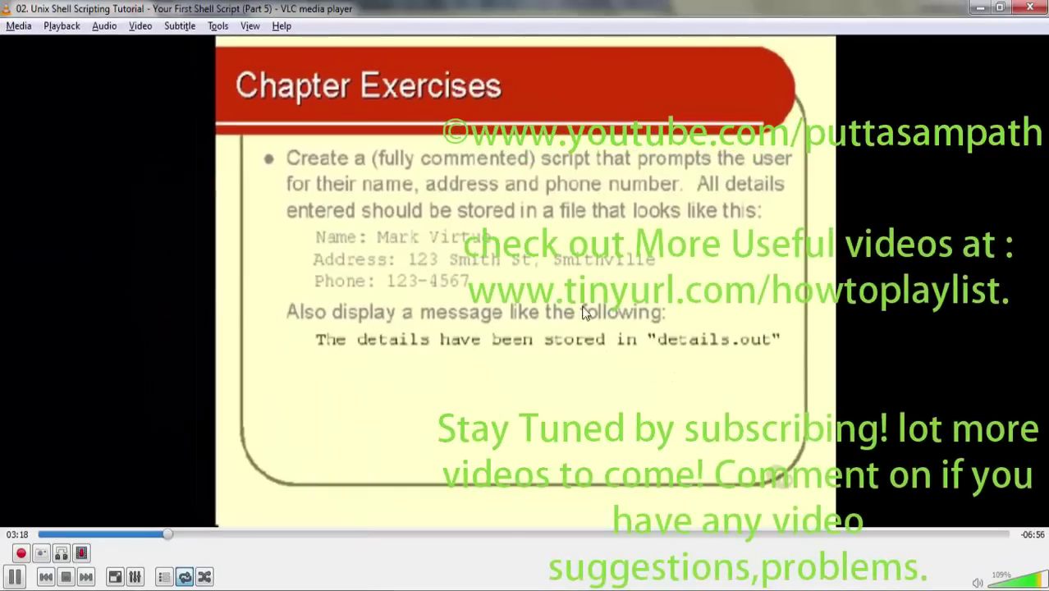
left_click_drag(713, 5, 678, 424)
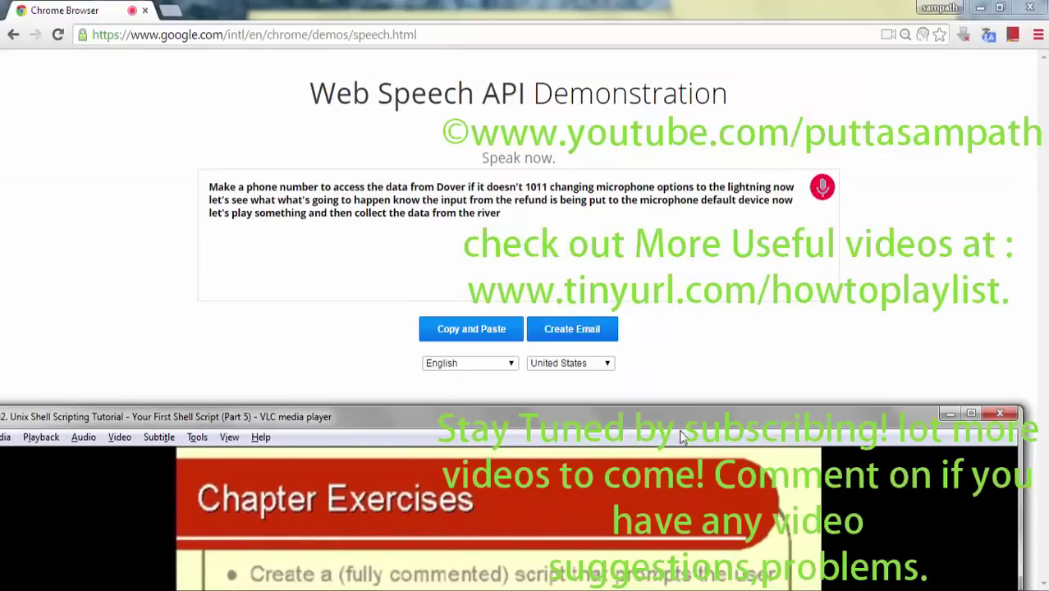
left_click(57, 36)
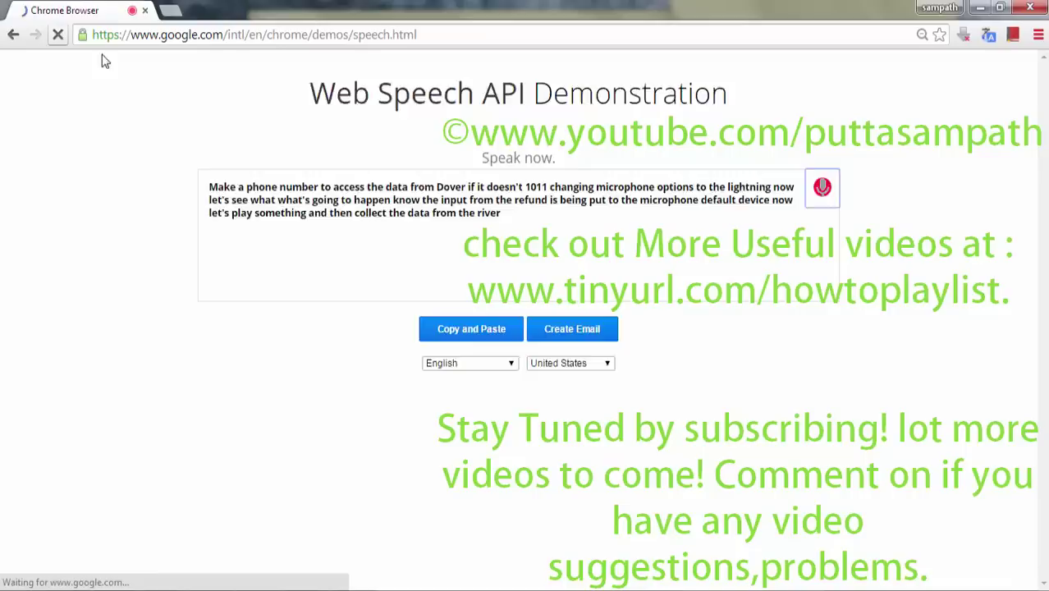
- Restart the demo's microphone recognition, then bring VLC back and move it up over the page
left_click(824, 191)
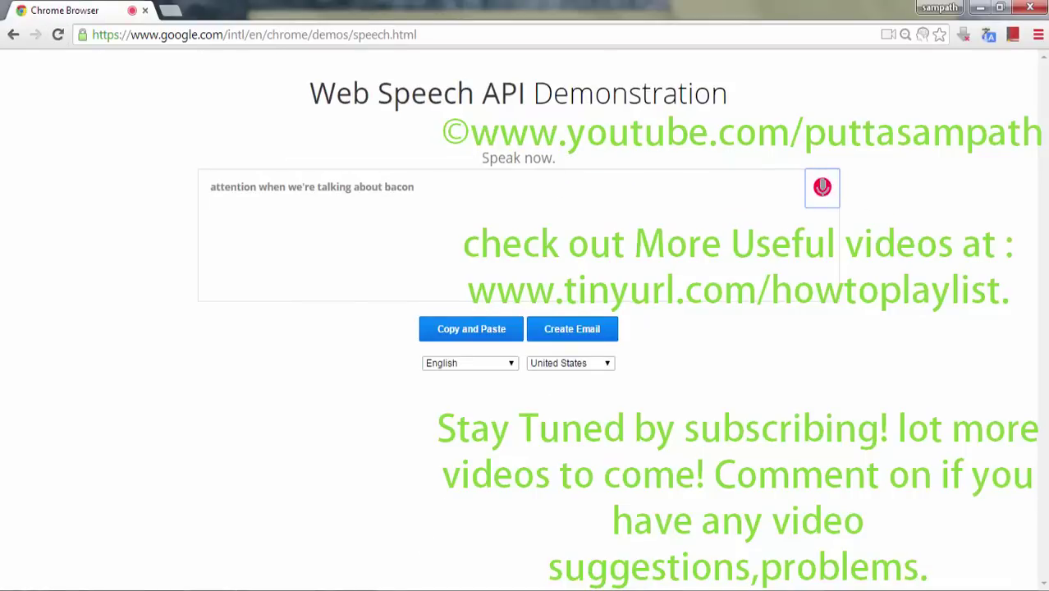
key("alt+Tab")
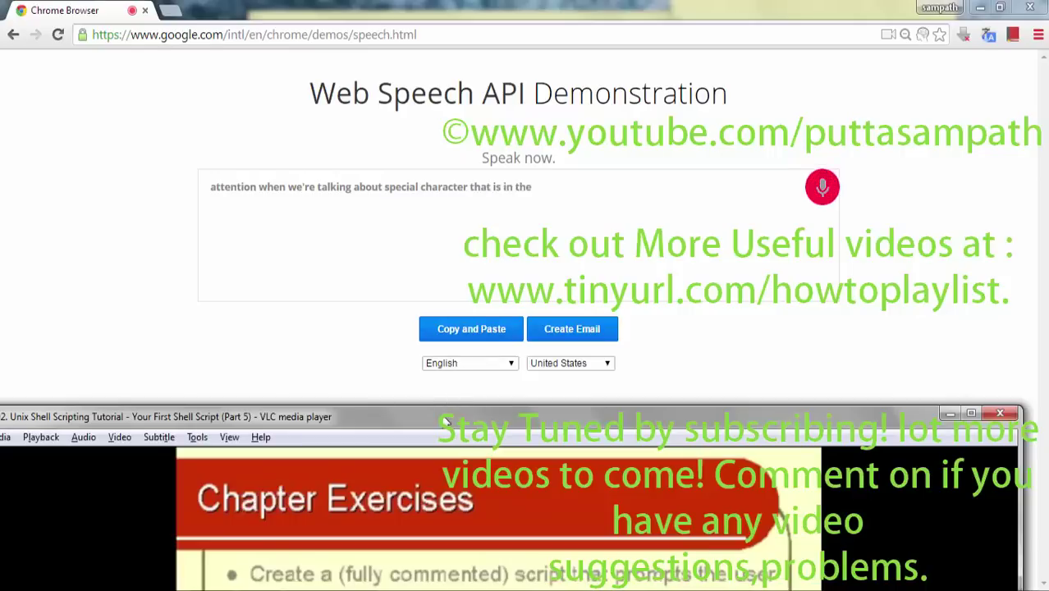
mouse_move(444, 422)
left_mouse_down()
mouse_move(447, 6)
mouse_move(651, 312)
left_mouse_up()
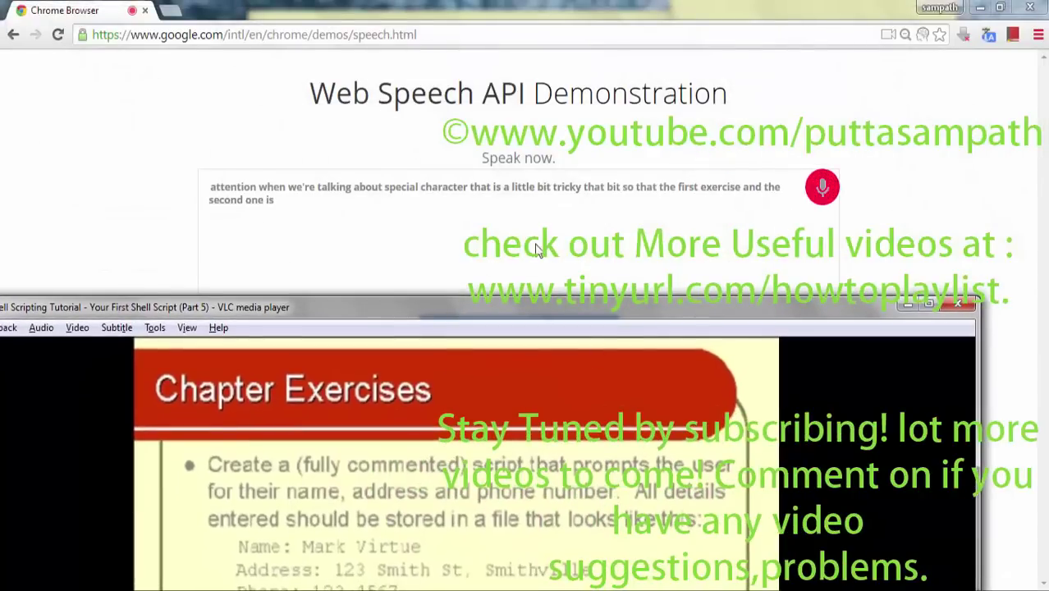